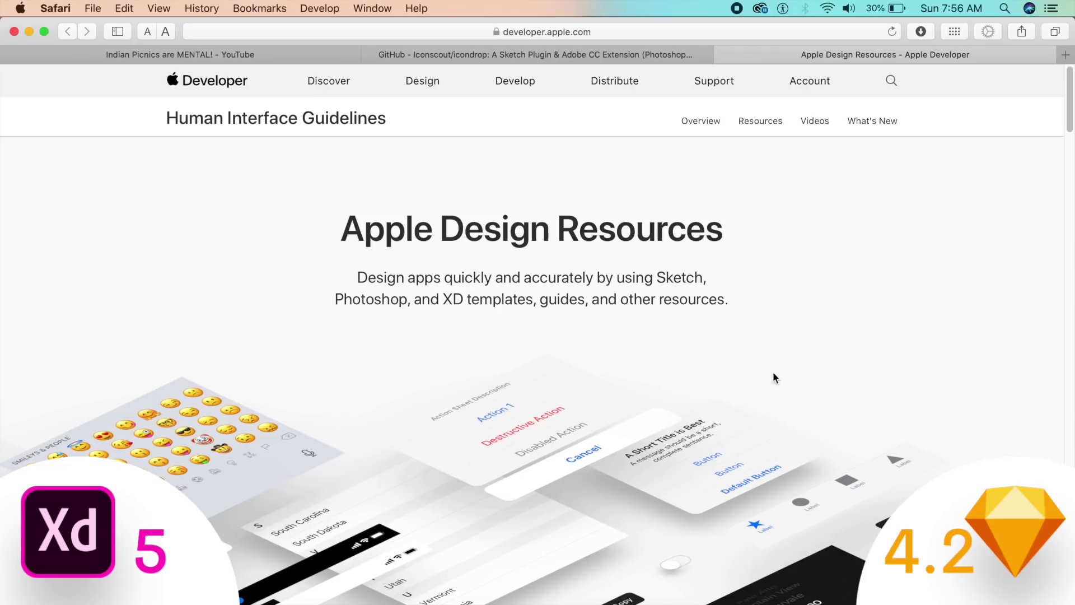
- Download the iOS 12 resources for Adobe XD from the Apple Design Resources page and minimize the browser window
{"action": "scroll", "coordinate": [588, 351], "scroll_direction": "down", "scroll_amount": 10}
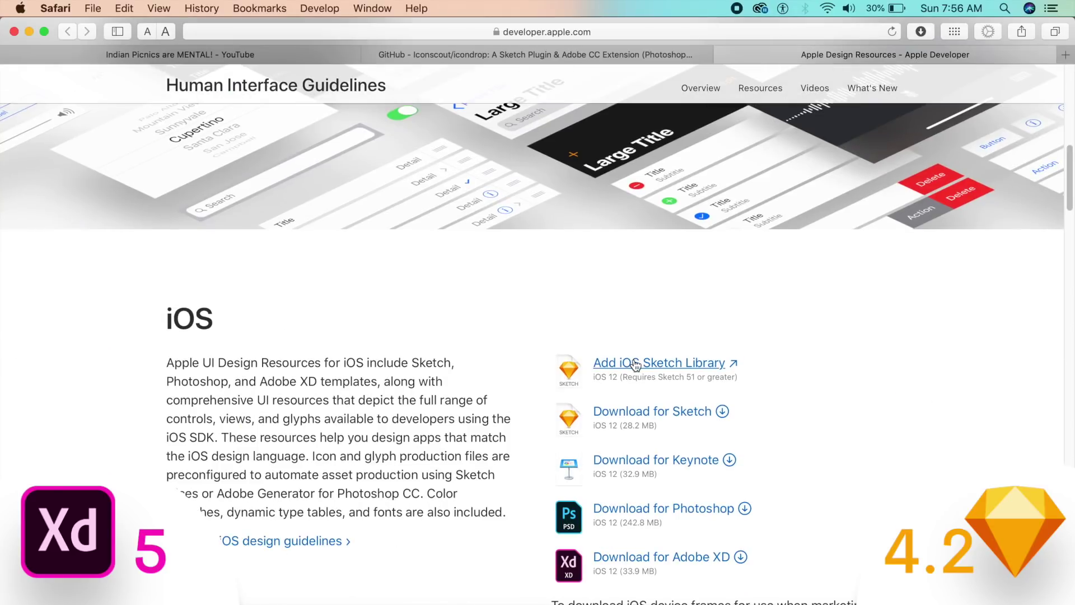
{"action": "scroll", "coordinate": [662, 420], "scroll_direction": "down", "scroll_amount": 3}
{"action": "left_click", "coordinate": [672, 448]}
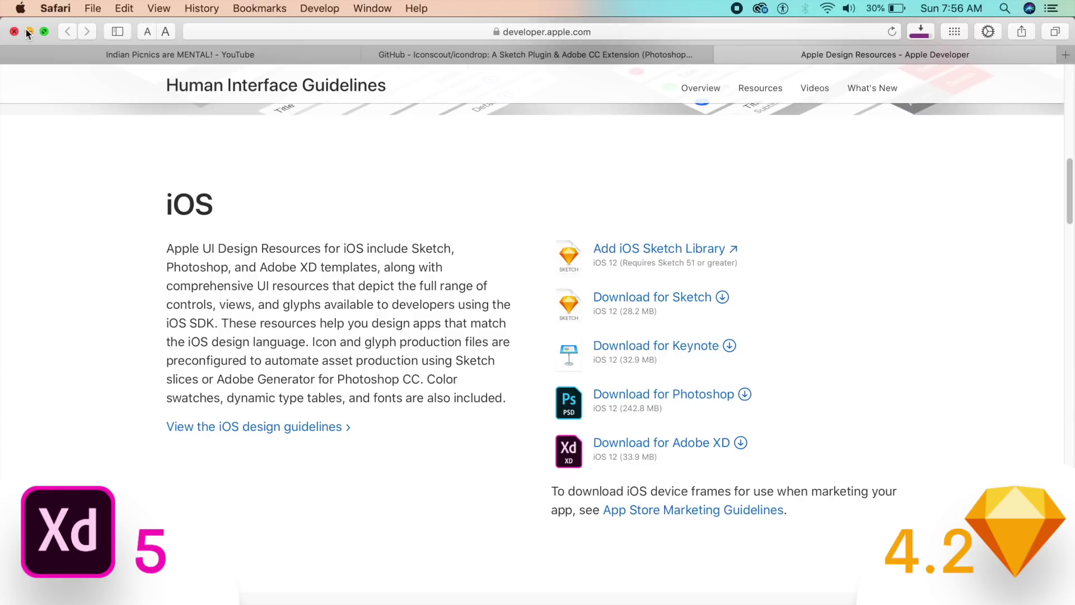
{"action": "left_click", "coordinate": [26, 31]}
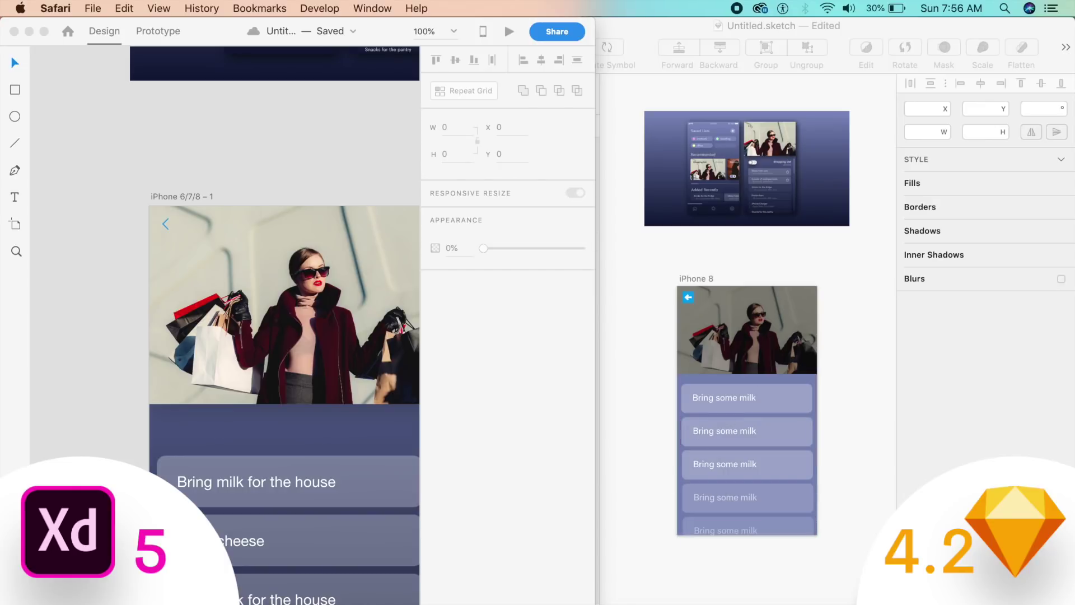
- Open the downloaded iOS 12 AdobeXD disk image and the iPhone X file from its UI Elements + Design Templates + Guides folder in Adobe XD
{"action": "left_click", "coordinate": [1036, 594]}
{"action": "left_click", "coordinate": [834, 558]}
{"action": "left_click", "coordinate": [740, 405]}
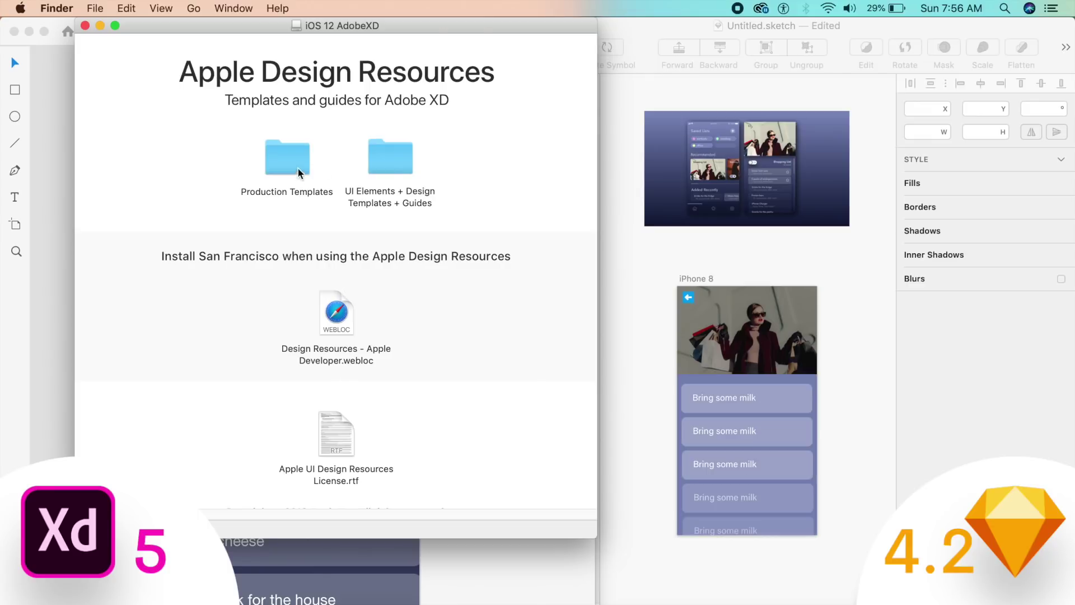
{"action": "double_click", "coordinate": [386, 161]}
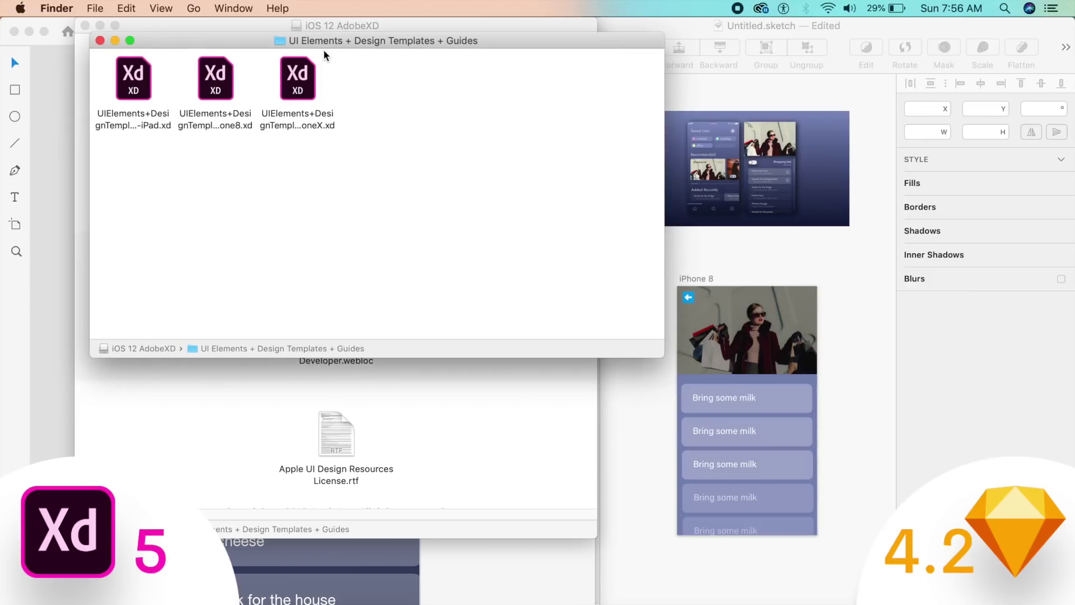
{"action": "double_click", "coordinate": [298, 81]}
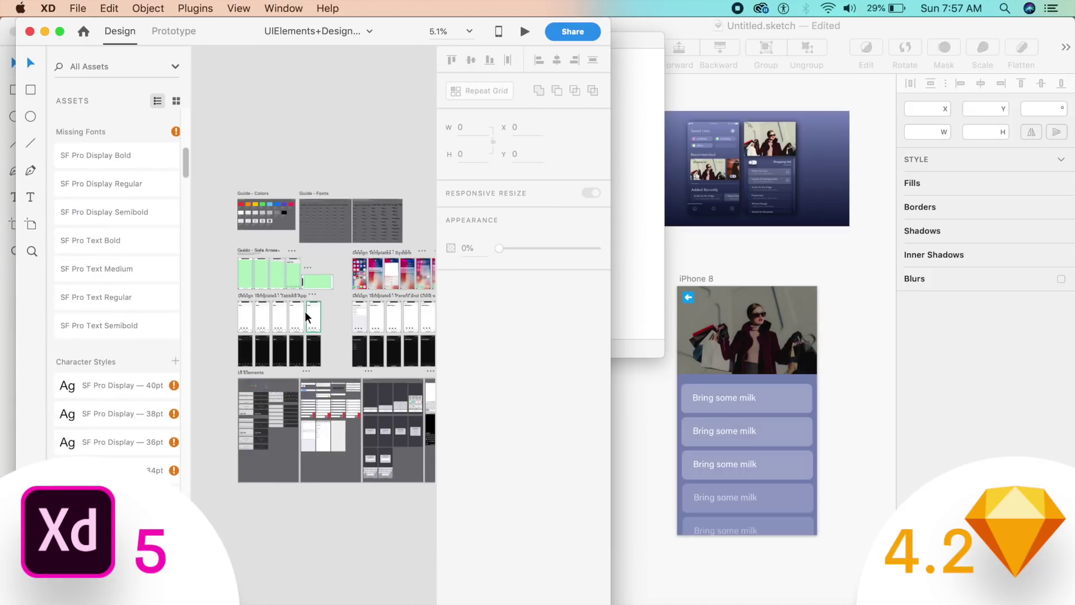
- Look over the safe area guides and the System, Tabbed App and Parent and Child design templates in the iPhone X file
{"action": "scroll", "coordinate": [368, 379], "scroll_direction": "up", "scroll_amount": 5}
{"action": "scroll", "coordinate": [360, 402], "scroll_direction": "right", "scroll_amount": 5}
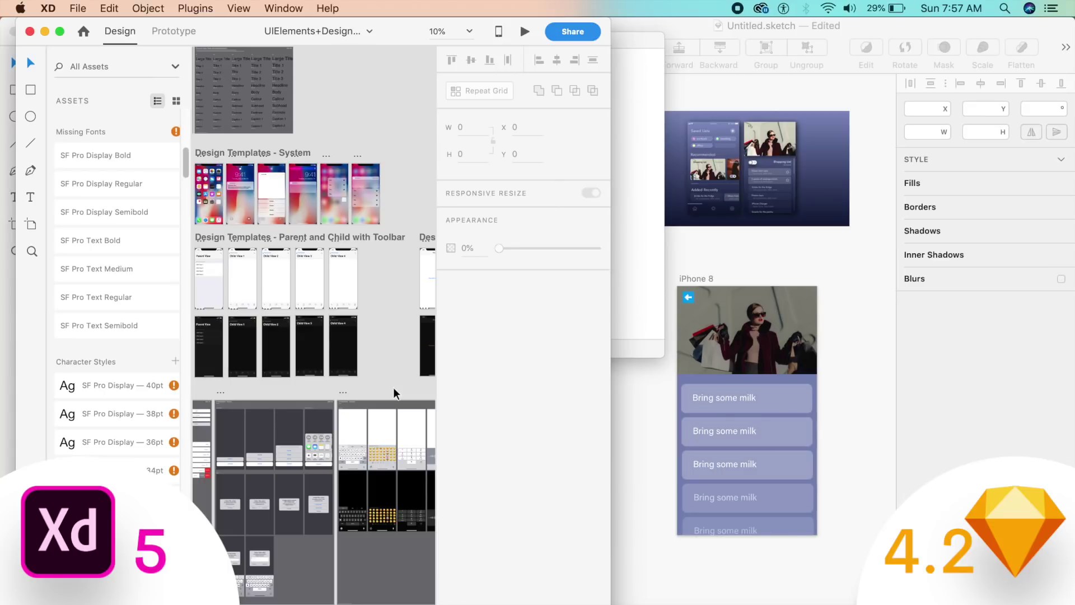
{"action": "scroll", "coordinate": [386, 395], "scroll_direction": "down", "scroll_amount": 5}
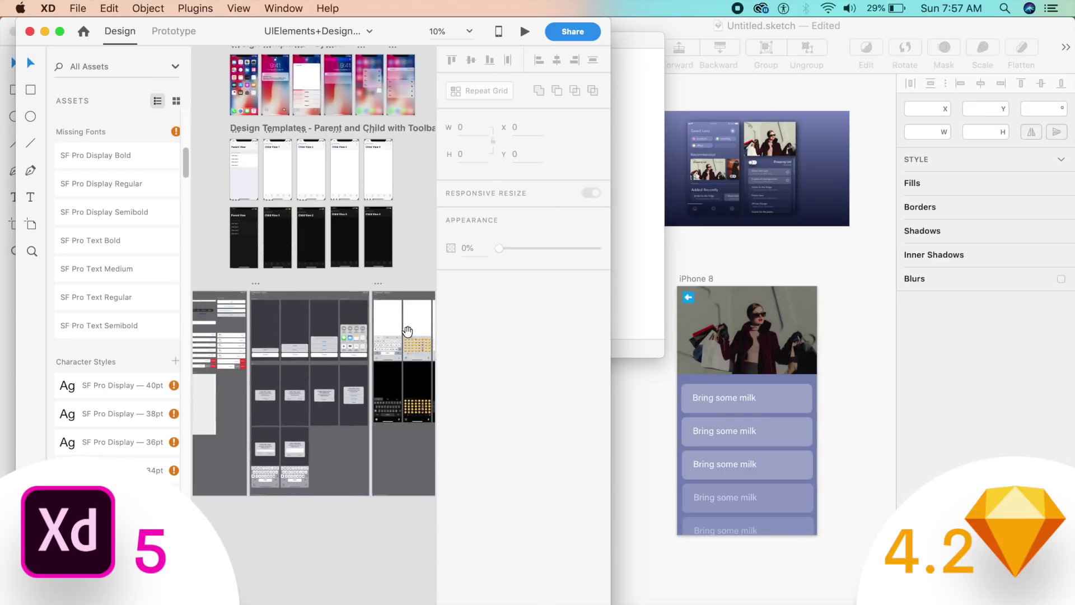
{"action": "scroll", "coordinate": [380, 397], "scroll_direction": "up", "scroll_amount": 3}
{"action": "scroll", "coordinate": [379, 396], "scroll_direction": "left", "scroll_amount": 5}
{"action": "scroll", "coordinate": [420, 506], "scroll_direction": "up", "scroll_amount": 5}
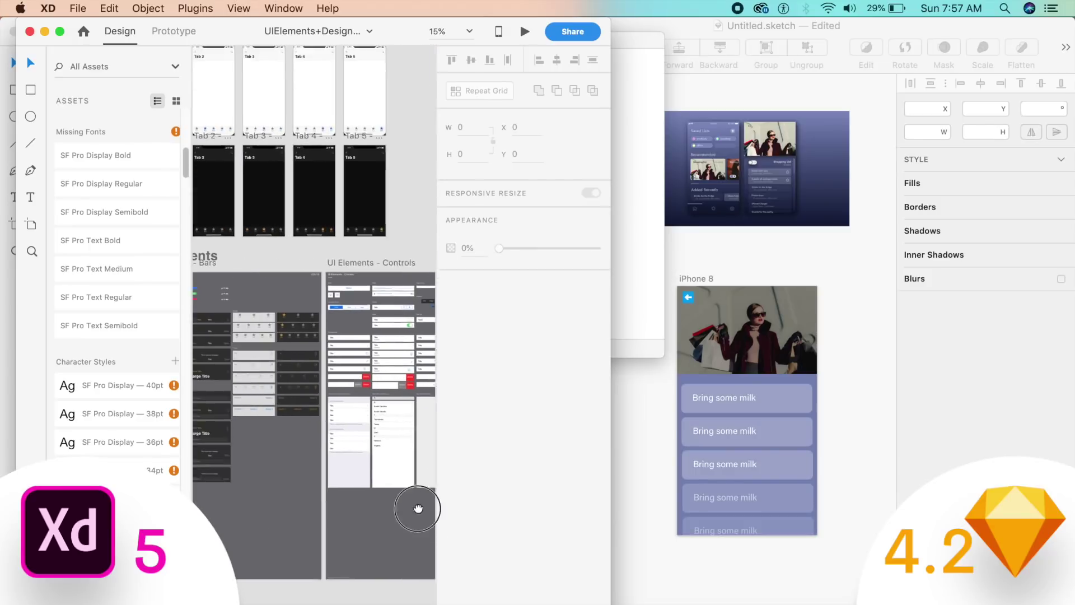
{"action": "scroll", "coordinate": [356, 423], "scroll_direction": "up", "scroll_amount": 10}
{"action": "scroll", "coordinate": [347, 448], "scroll_direction": "right", "scroll_amount": 2}
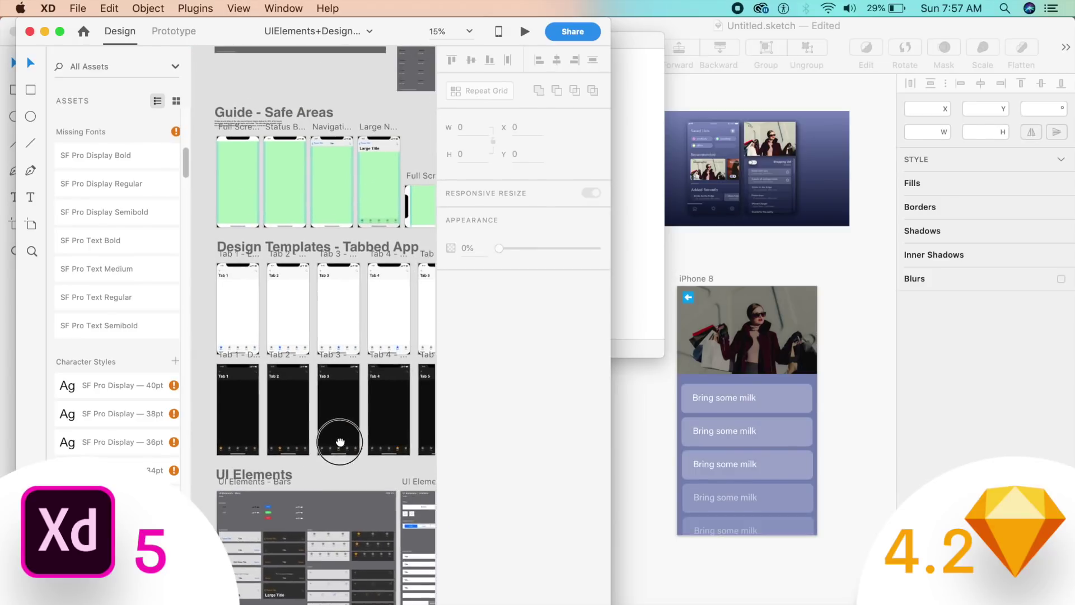
{"action": "scroll", "coordinate": [372, 353], "scroll_direction": "down", "scroll_amount": 10}
{"action": "scroll", "coordinate": [372, 353], "scroll_direction": "right", "scroll_amount": 5}
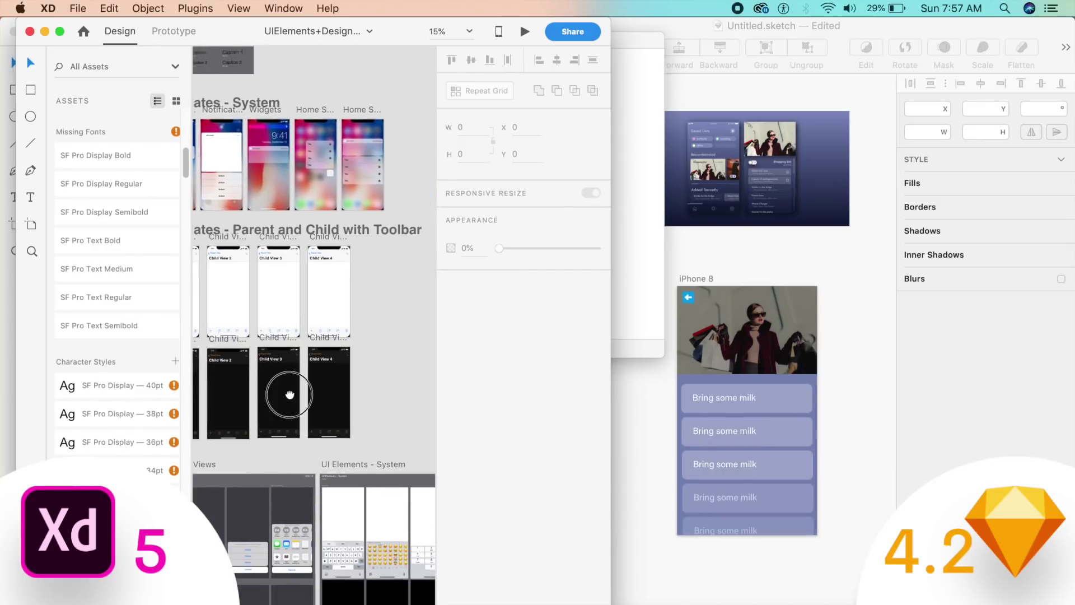
- Examine the Bars, Controls and Views artboards in the UI Elements section for a reusable switch
{"action": "left_click_drag", "start_coordinate": [341, 403], "coordinate": [529, 599]}
{"action": "key", "text": "super+equal"}
{"action": "left_click_drag", "start_coordinate": [387, 473], "coordinate": [345, 278]}
{"action": "left_click_drag", "start_coordinate": [353, 482], "coordinate": [341, 95]}
{"action": "left_click_drag", "start_coordinate": [345, 420], "coordinate": [333, 202]}
{"action": "scroll", "coordinate": [334, 201], "scroll_direction": "down", "scroll_amount": 10}
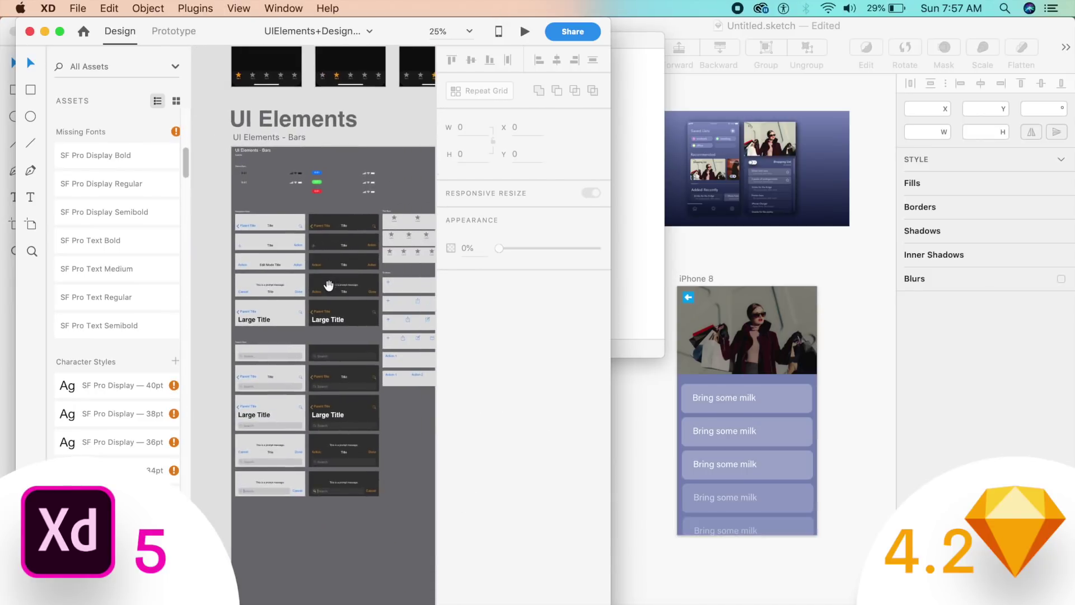
{"action": "scroll", "coordinate": [336, 276], "scroll_direction": "right", "scroll_amount": 5}
{"action": "scroll", "coordinate": [358, 387], "scroll_direction": "right", "scroll_amount": 10}
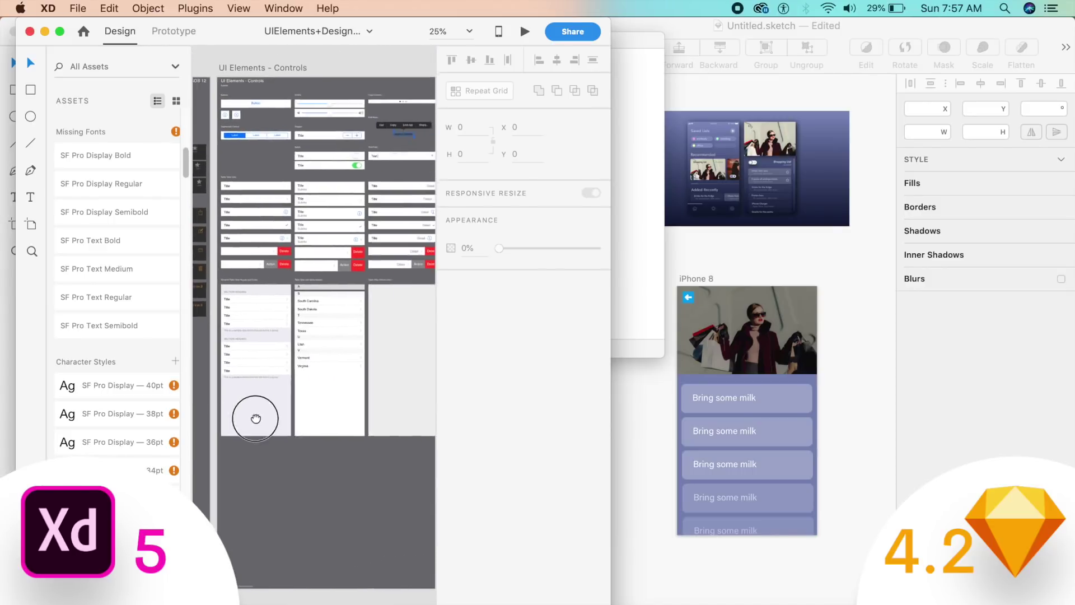
{"action": "scroll", "coordinate": [366, 428], "scroll_direction": "left", "scroll_amount": 8}
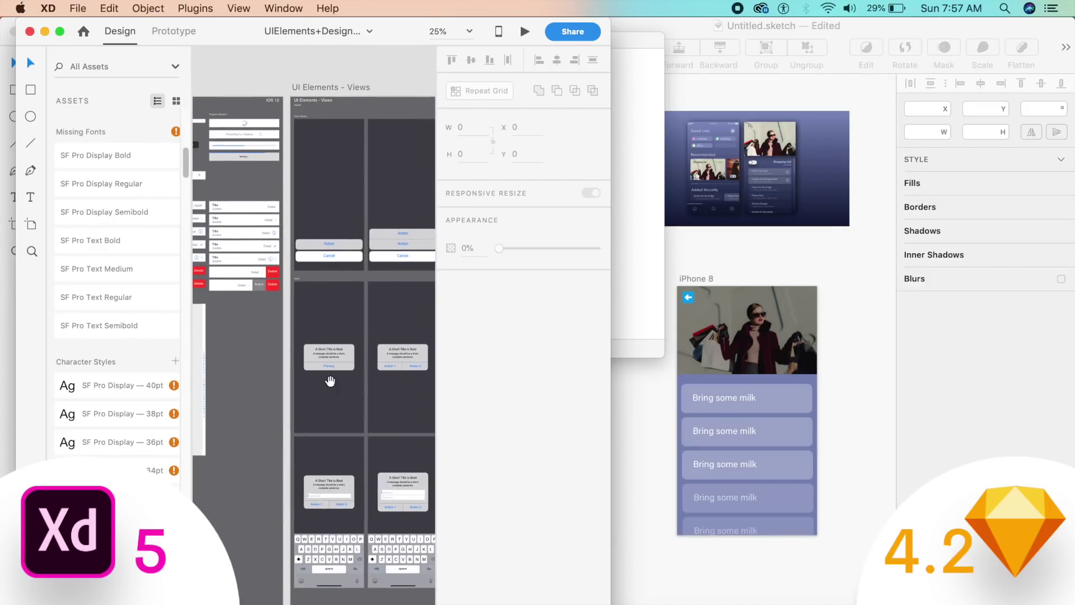
{"action": "scroll", "coordinate": [351, 379], "scroll_direction": "up", "scroll_amount": 6}
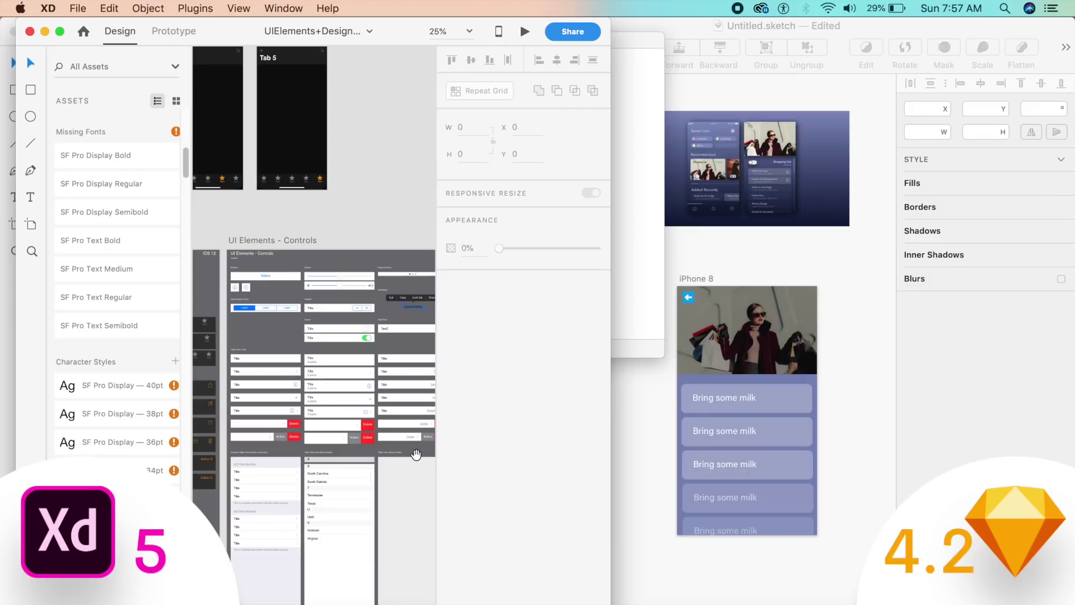
- Copy the off-state switch from the Controls artboard into the iPhone 6/7/8 artboard, placing it below the photo at about X 22, Y 286
{"action": "scroll", "coordinate": [430, 458], "scroll_direction": "up", "scroll_amount": 5}
{"action": "left_click_drag", "start_coordinate": [300, 432], "coordinate": [249, 412]}
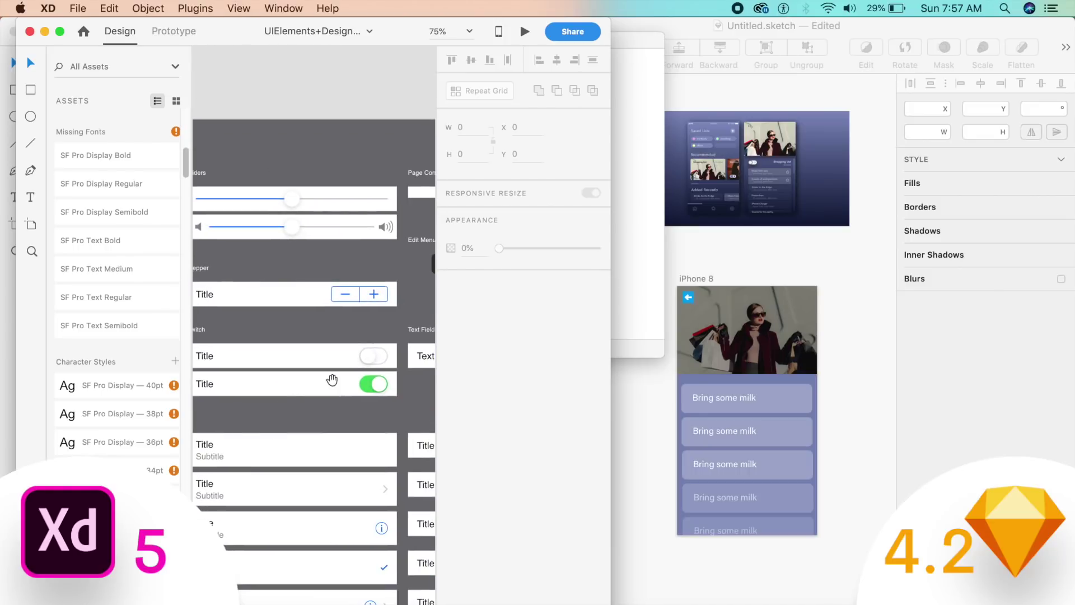
{"action": "left_click", "coordinate": [374, 357]}
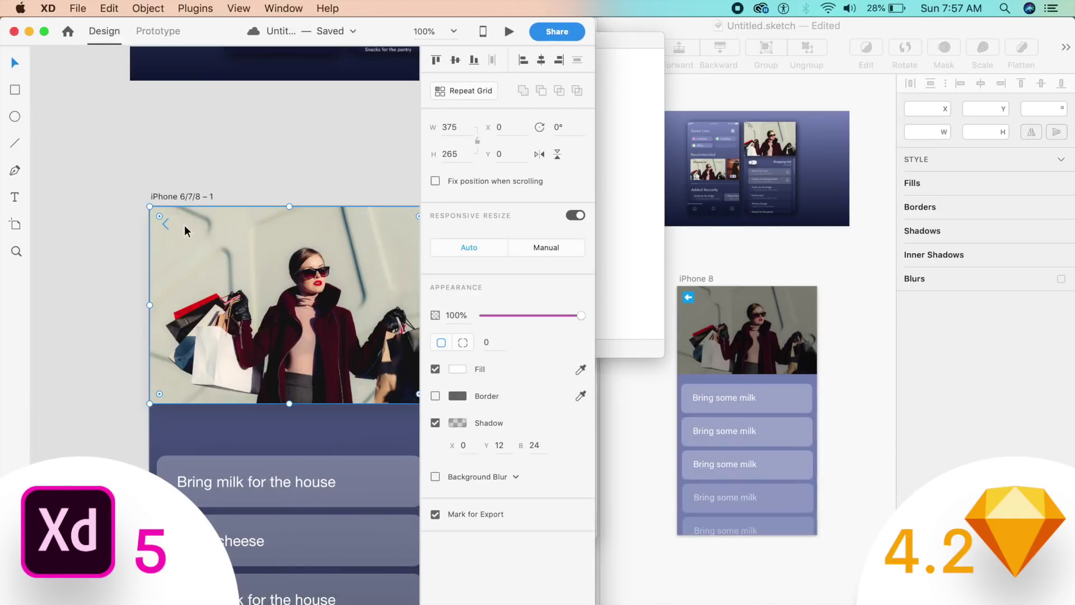
{"action": "key", "text": "cmd+v"}
{"action": "left_click_drag", "start_coordinate": [196, 432], "coordinate": [199, 439]}
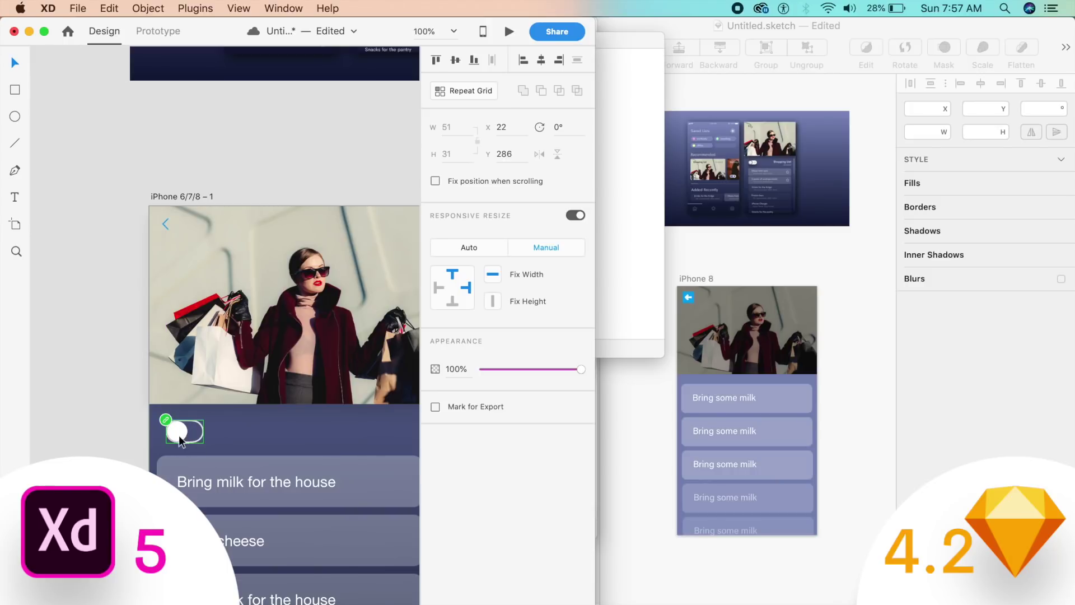
- Unlink the pasted switch on the iPhone 6/7/8 artboard from its source symbol
{"action": "right_click", "coordinate": [180, 441]}
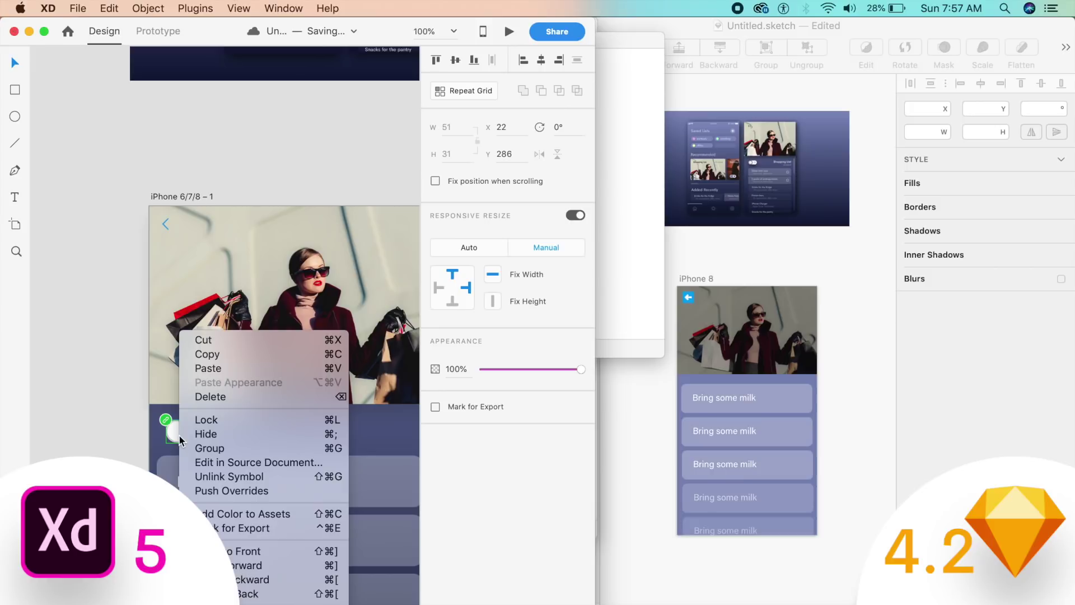
{"action": "left_click", "coordinate": [229, 476]}
{"action": "left_click", "coordinate": [147, 455]}
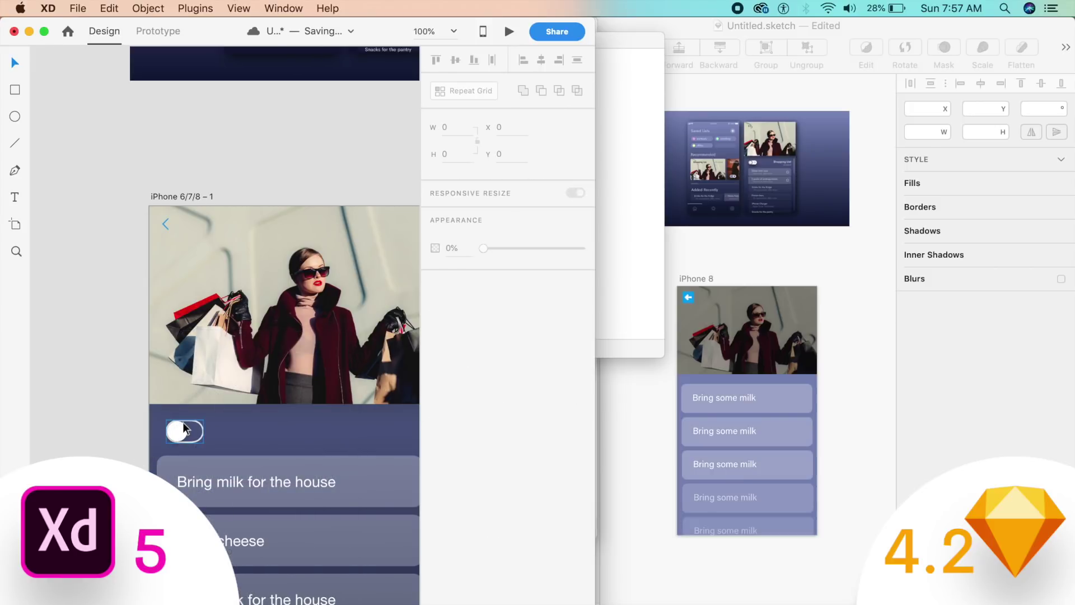
{"action": "key", "text": "super+minus"}
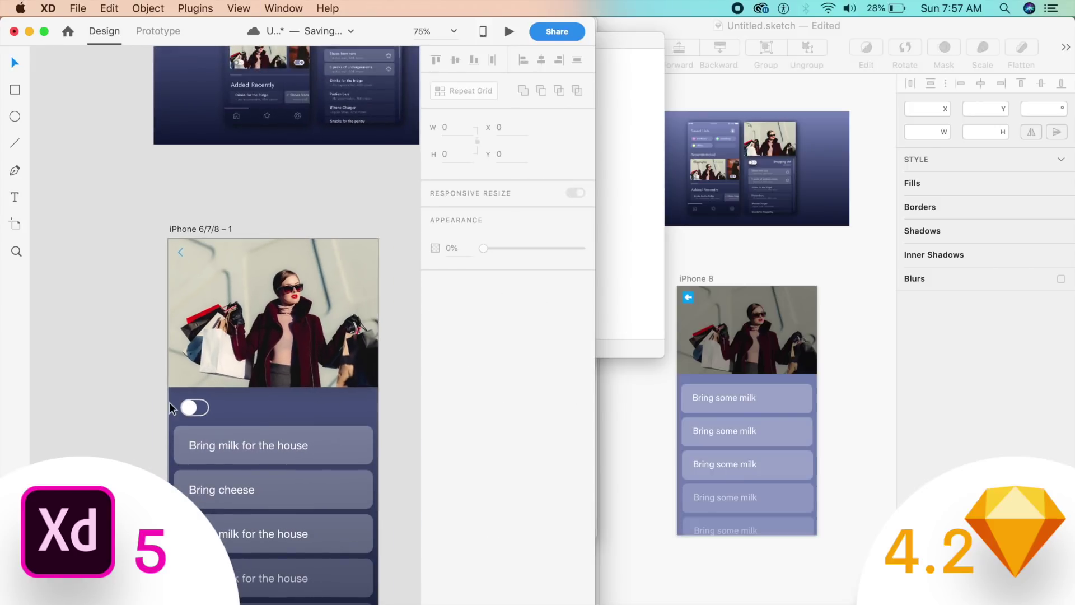
{"action": "left_click", "coordinate": [205, 409]}
- Switch to Sketch and insert the iOS UI Design library's Switch Off cell accessory symbol over the photo on the iPhone 8 artboard
{"action": "left_click", "coordinate": [833, 523]}
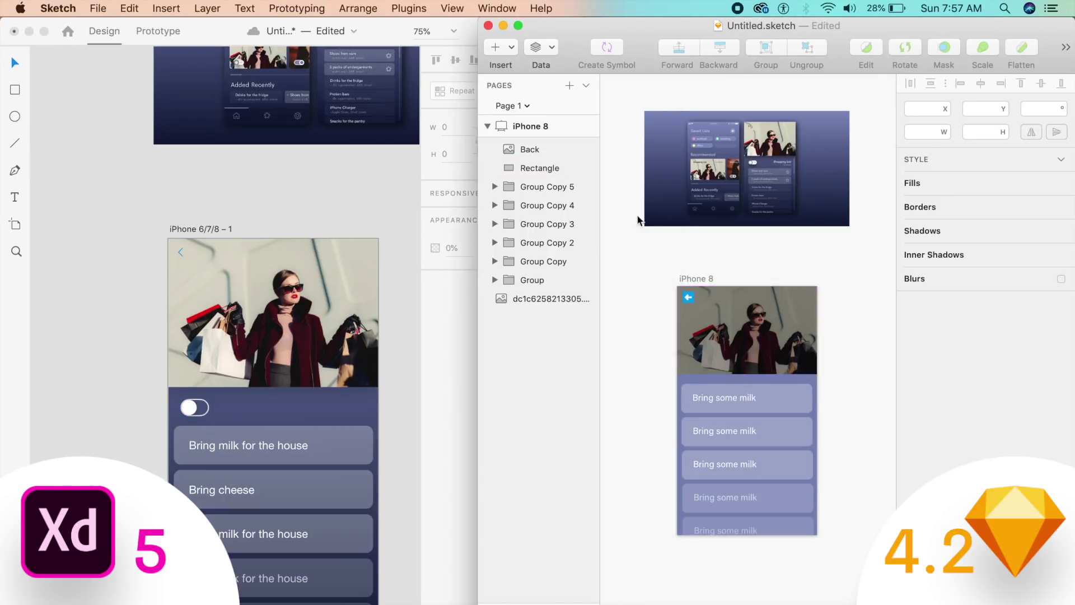
{"action": "left_click", "coordinate": [513, 47]}
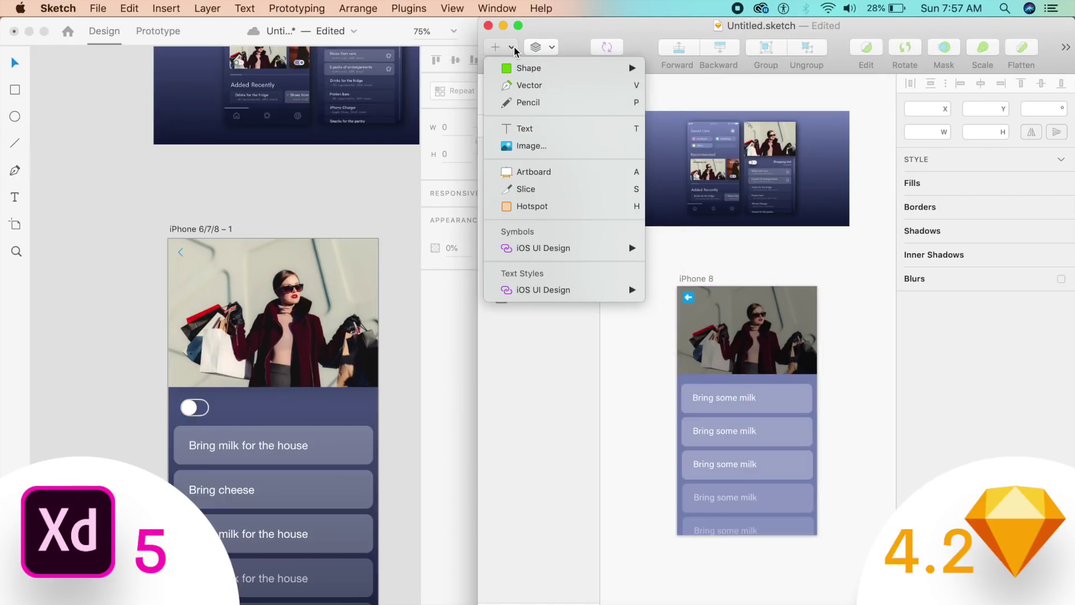
{"action": "mouse_move", "coordinate": [588, 248]}
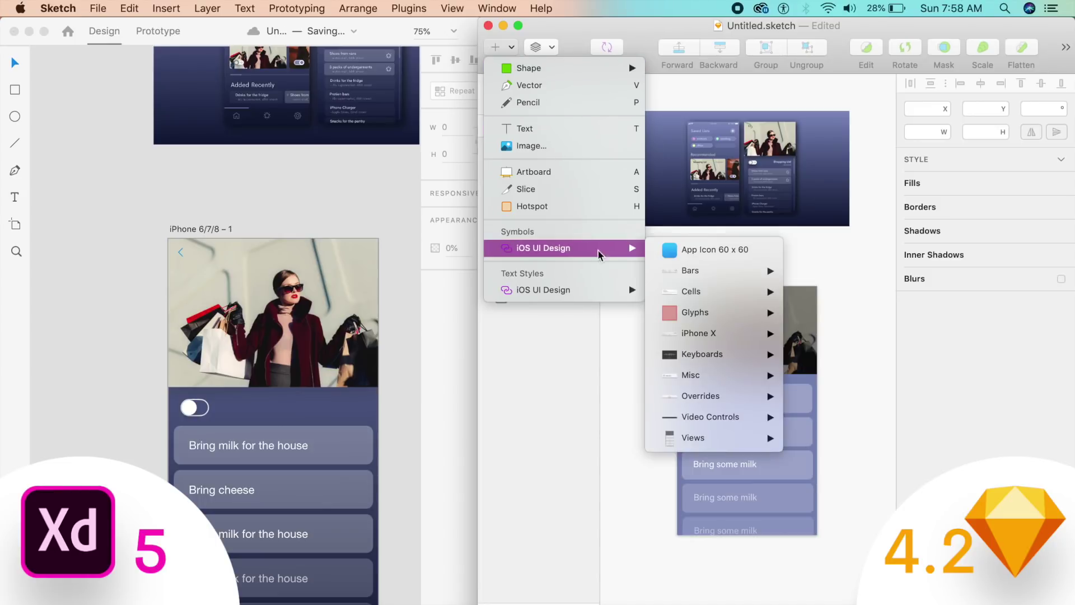
{"action": "mouse_move", "coordinate": [695, 272]}
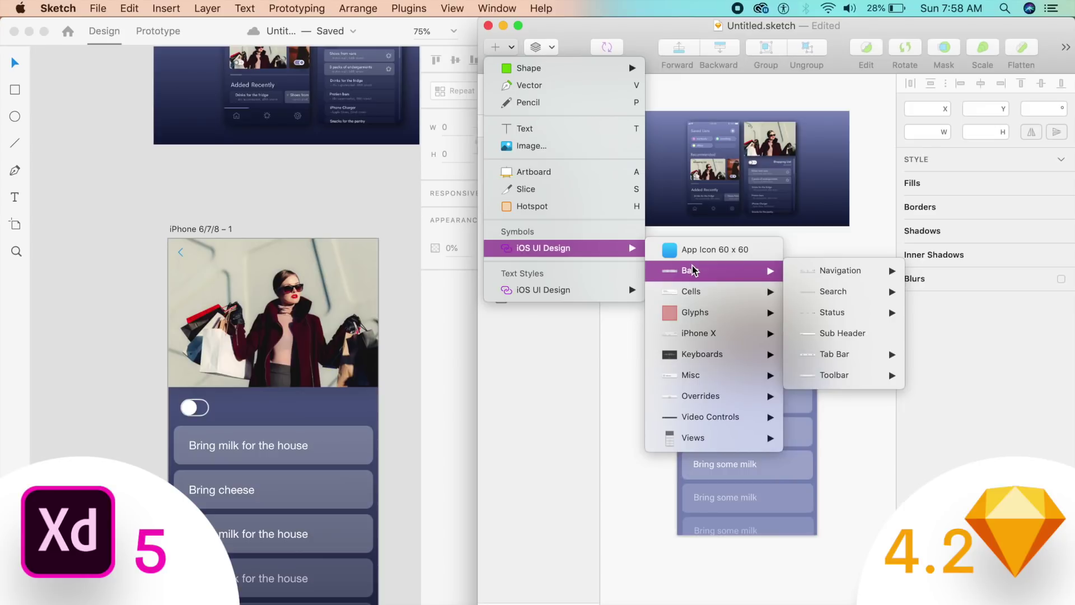
{"action": "mouse_move", "coordinate": [745, 357]}
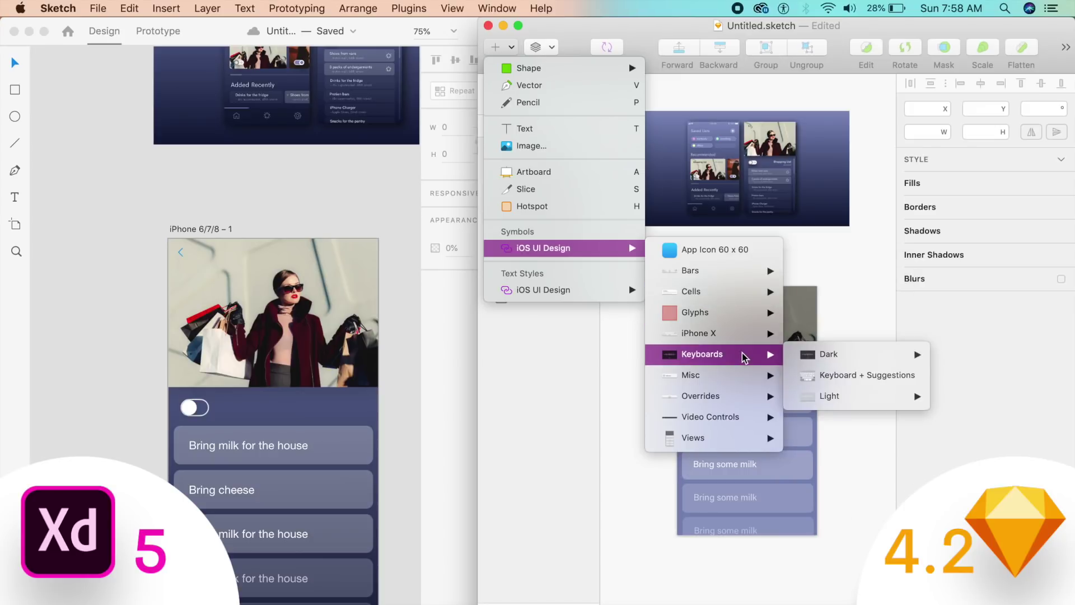
{"action": "mouse_move", "coordinate": [727, 382]}
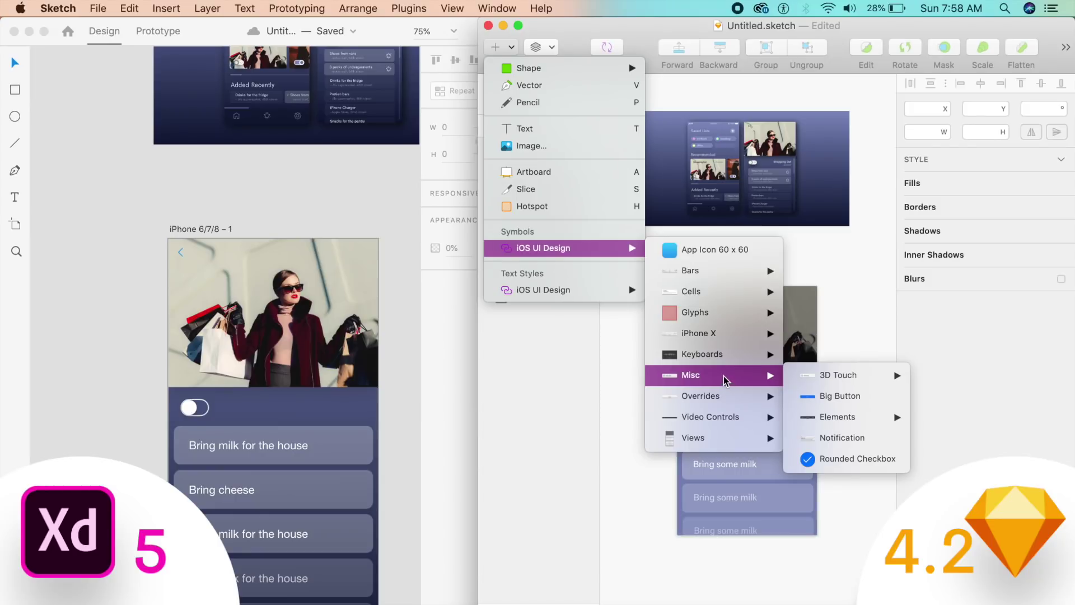
{"action": "mouse_move", "coordinate": [728, 396]}
{"action": "mouse_move", "coordinate": [873, 440]}
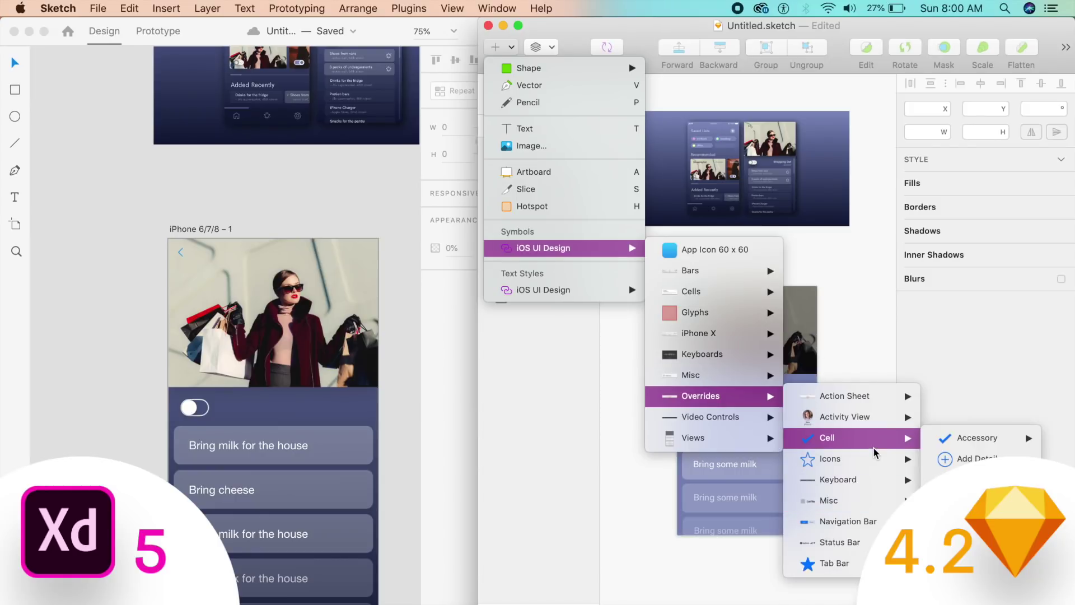
{"action": "mouse_move", "coordinate": [951, 448]}
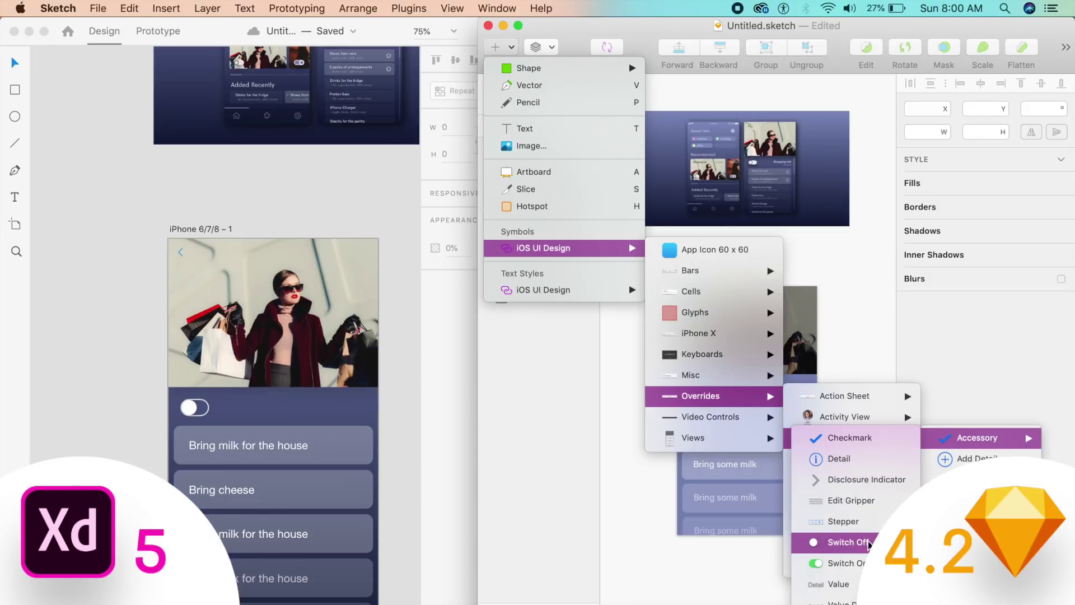
{"action": "left_click", "coordinate": [848, 542]}
{"action": "left_click", "coordinate": [701, 363]}
- Move the switch just below the photo and shift the "Bring some milk" rows down to make room for it
{"action": "scroll", "coordinate": [707, 370], "scroll_direction": "up", "scroll_amount": 3}
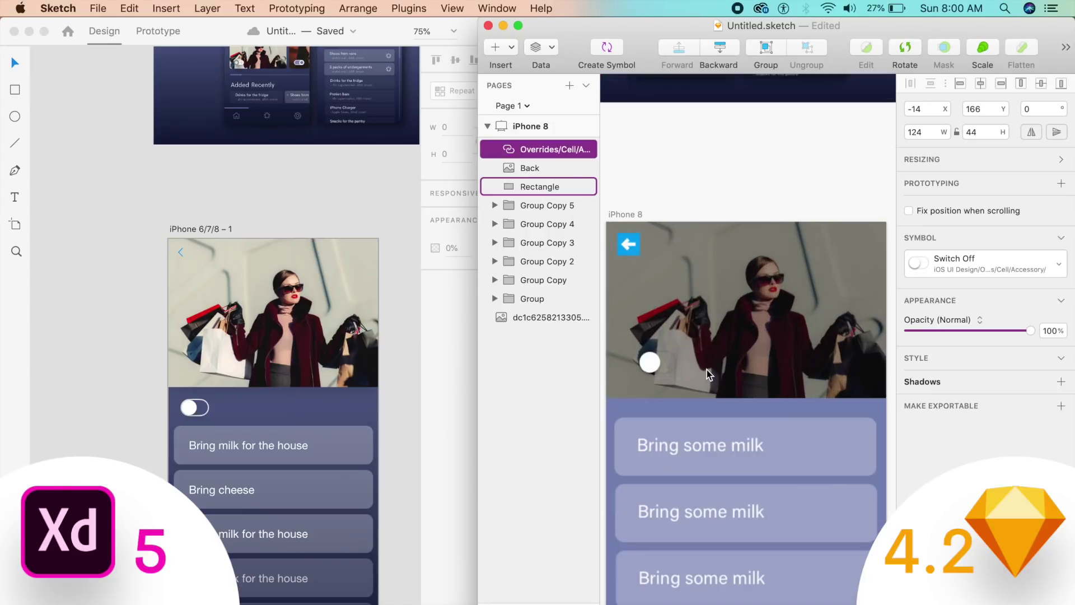
{"action": "left_click_drag", "start_coordinate": [650, 362], "coordinate": [637, 414]}
{"action": "key", "text": "super+minus"}
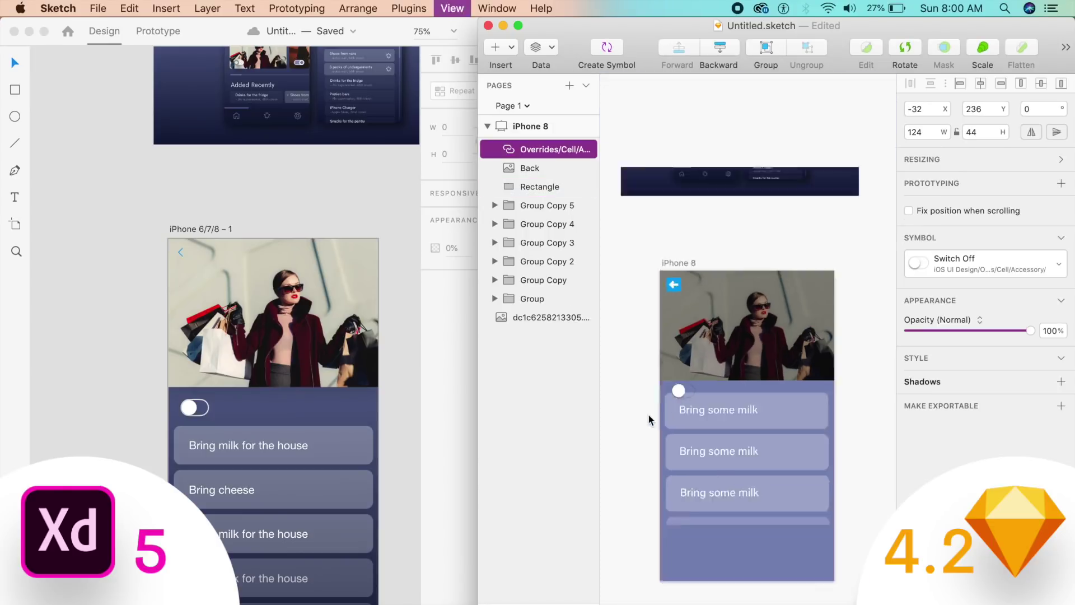
{"action": "left_click_drag", "start_coordinate": [813, 559], "coordinate": [636, 449]}
{"action": "left_click", "coordinate": [631, 447]}
{"action": "key", "text": "super+plus"}
{"action": "left_click", "coordinate": [681, 427]}
- Unlink the Switch Off symbol from the iOS UI Design library and select its White Background layer in the Off group
{"action": "double_click", "coordinate": [643, 432]}
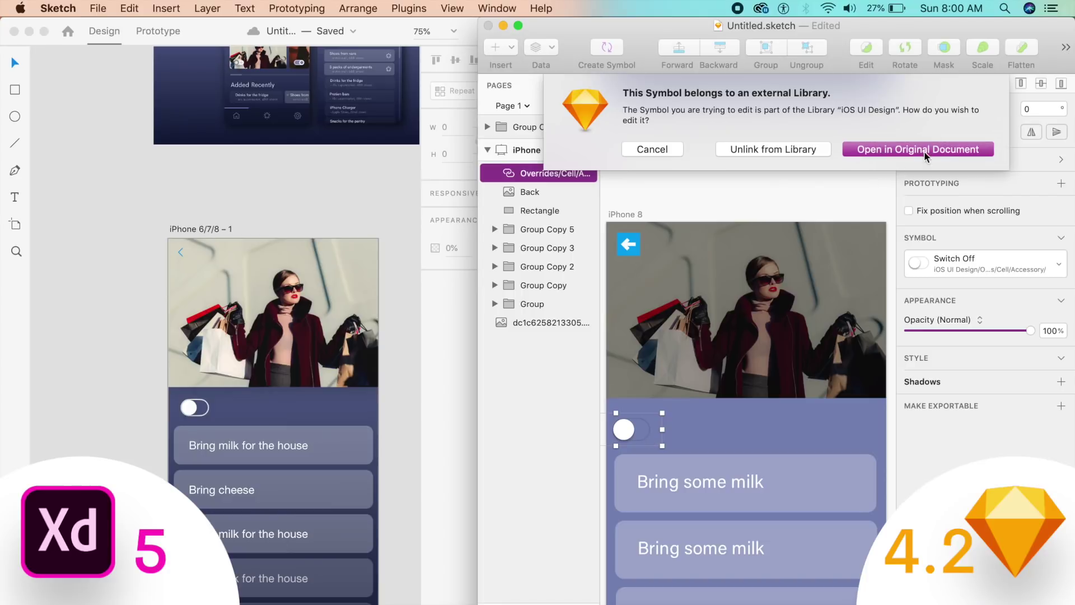
{"action": "left_click", "coordinate": [778, 149]}
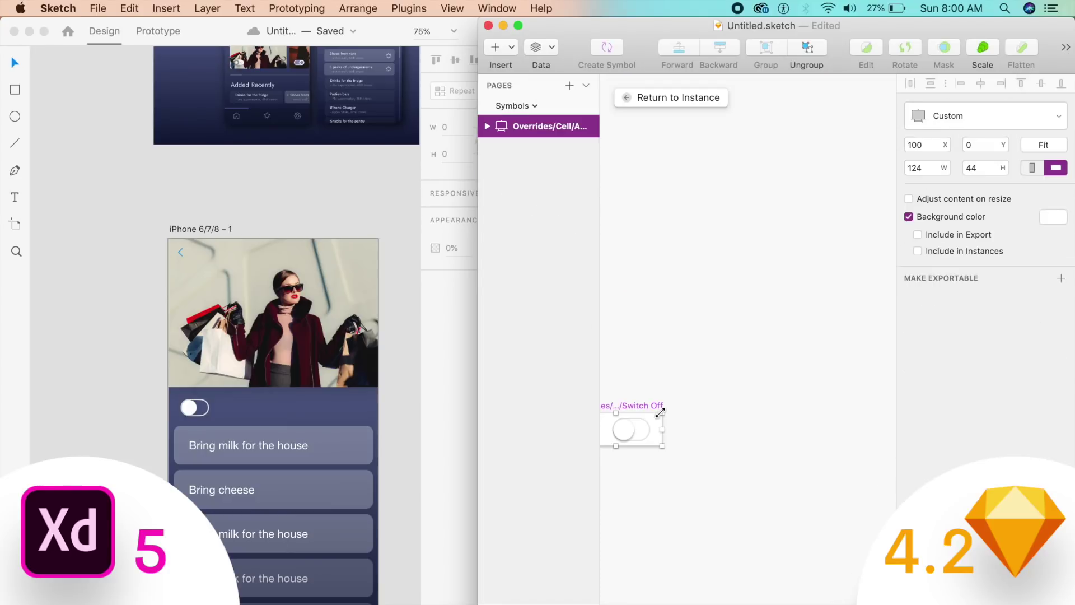
{"action": "left_click", "coordinate": [651, 434]}
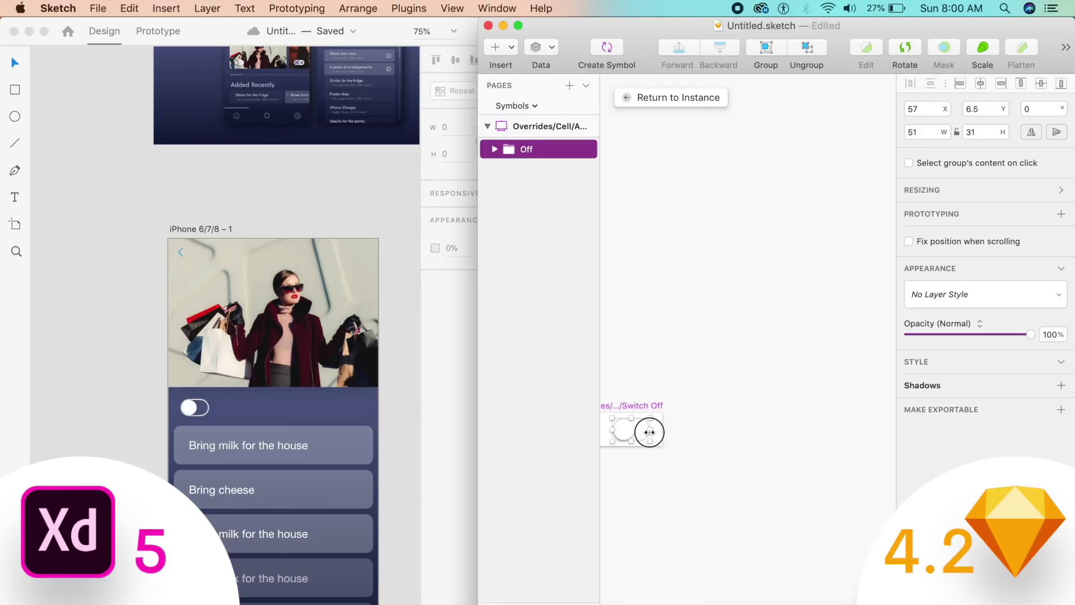
{"action": "double_click", "coordinate": [649, 436]}
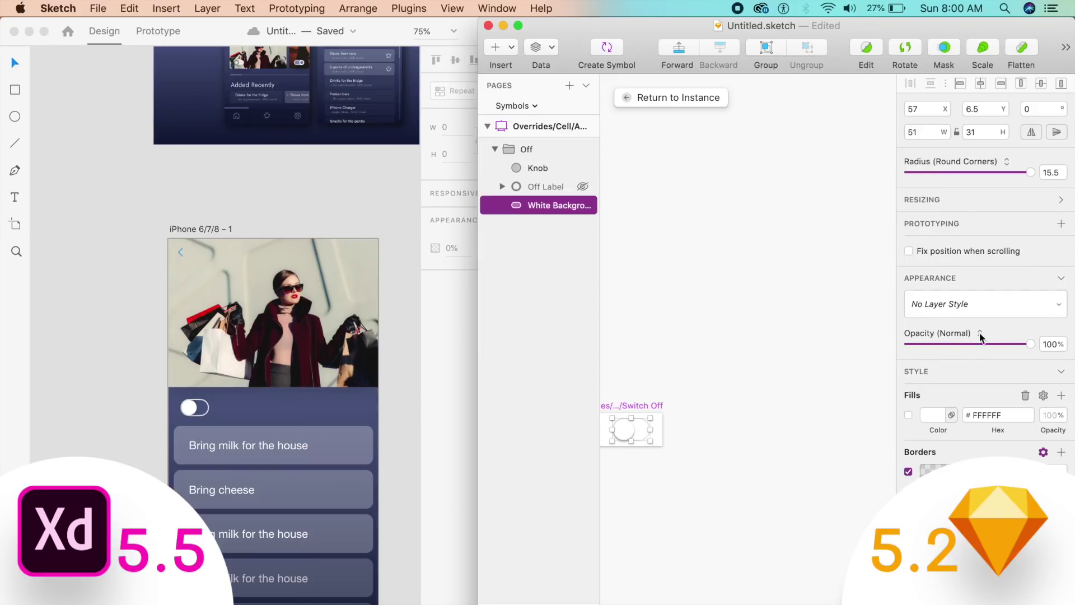
- Leave the switch's symbol source, then switch to Adobe XD and duplicate the iPhone 6/7/8 – 1 artboard beside the original
{"action": "left_click", "coordinate": [714, 99]}
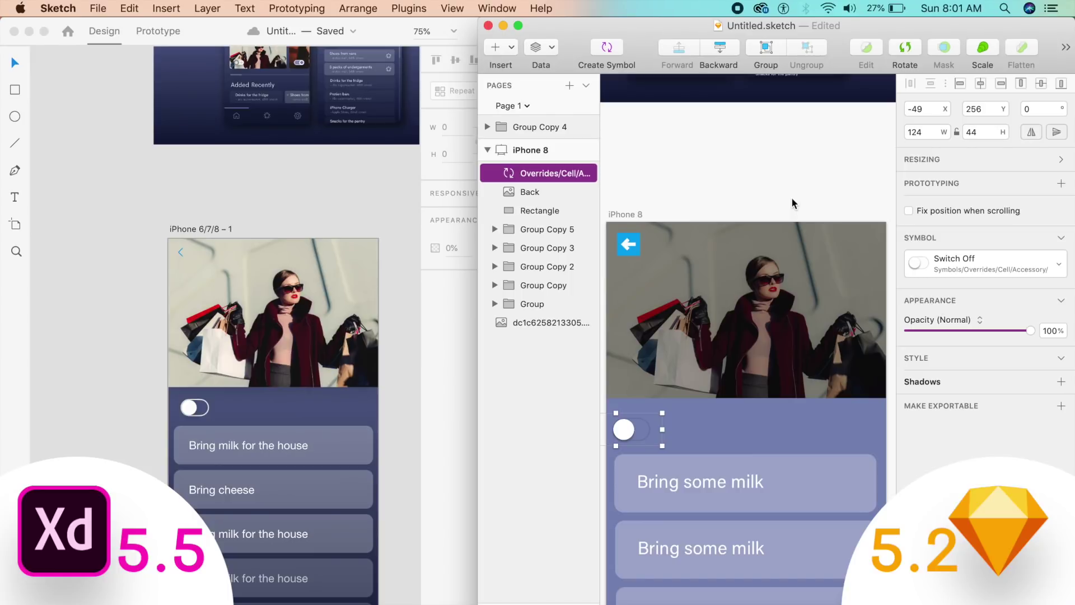
{"action": "left_click", "coordinate": [368, 160]}
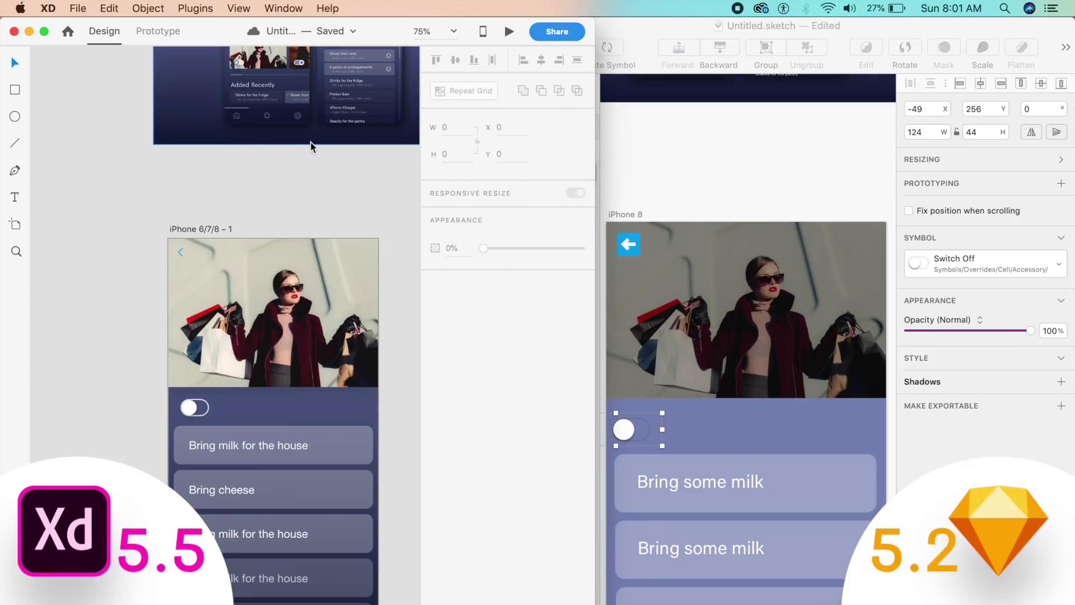
{"action": "scroll", "coordinate": [311, 143], "scroll_direction": "up", "scroll_amount": 3}
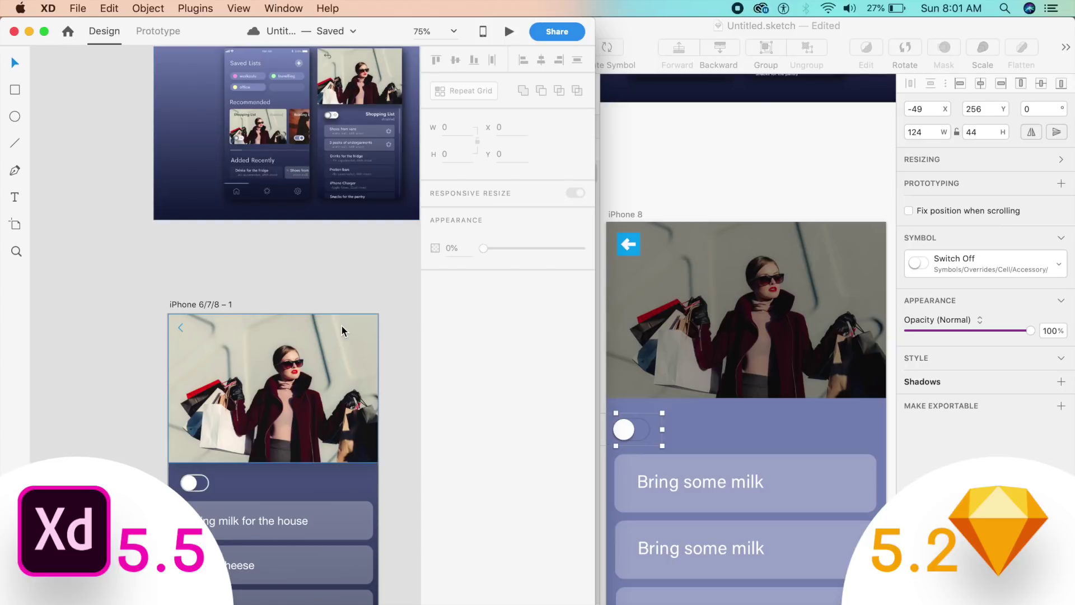
{"action": "scroll", "coordinate": [339, 322], "scroll_direction": "down", "scroll_amount": 2}
{"action": "scroll", "coordinate": [336, 320], "scroll_direction": "down", "scroll_amount": 2}
{"action": "key", "text": "super+minus"}
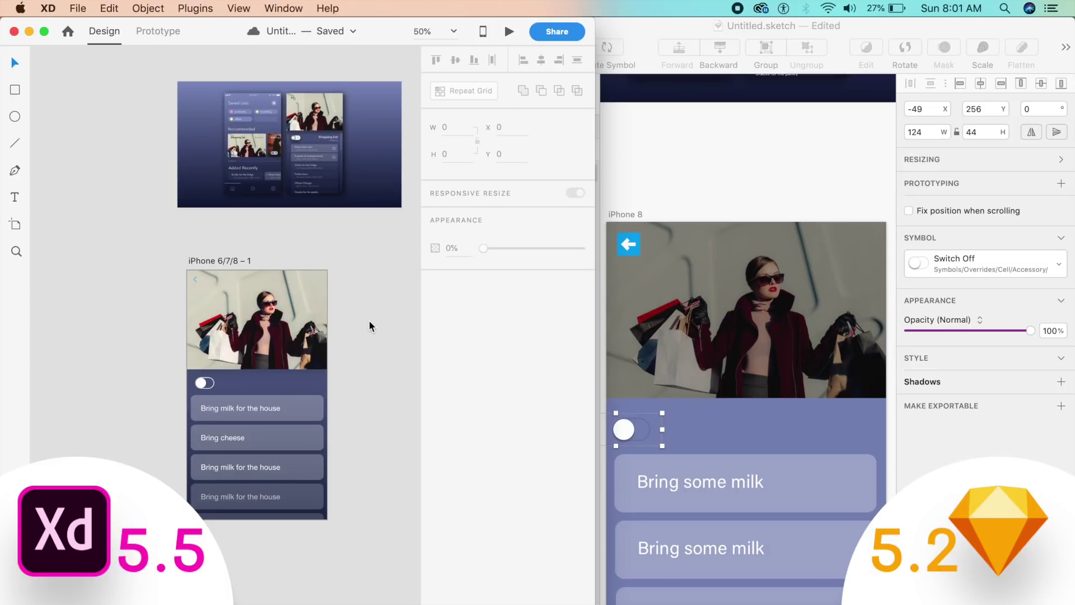
{"action": "left_click_drag", "start_coordinate": [254, 265], "coordinate": [385, 263]}
{"action": "scroll", "coordinate": [358, 280], "scroll_direction": "right", "scroll_amount": 3}
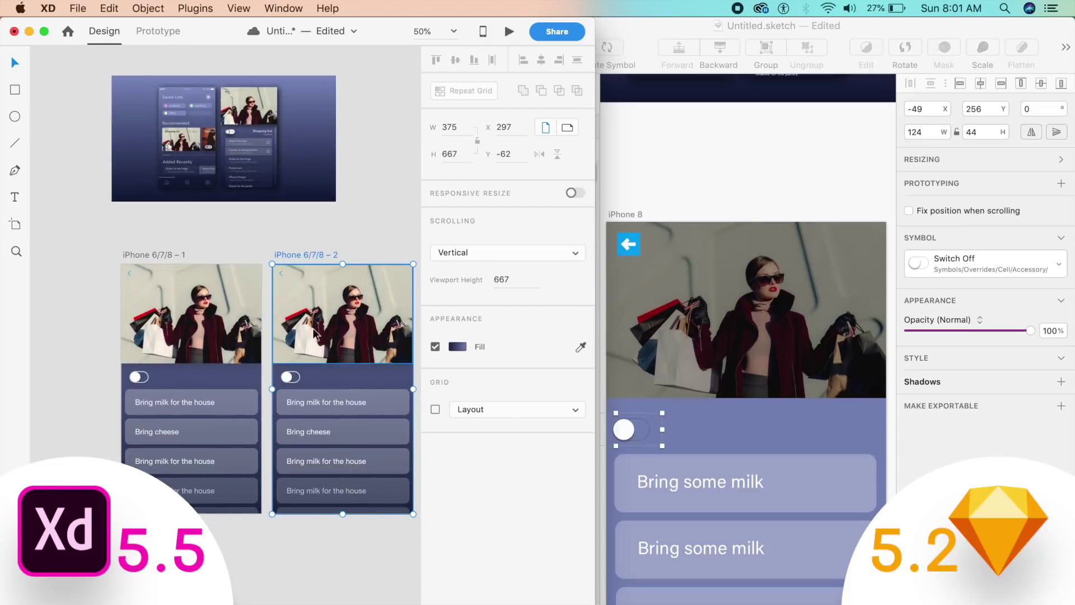
{"action": "left_click", "coordinate": [354, 270]}
- Switch to Sketch and duplicate the iPhone 8 artboard beside the original
{"action": "left_click", "coordinate": [755, 201]}
{"action": "key", "text": "super+minus"}
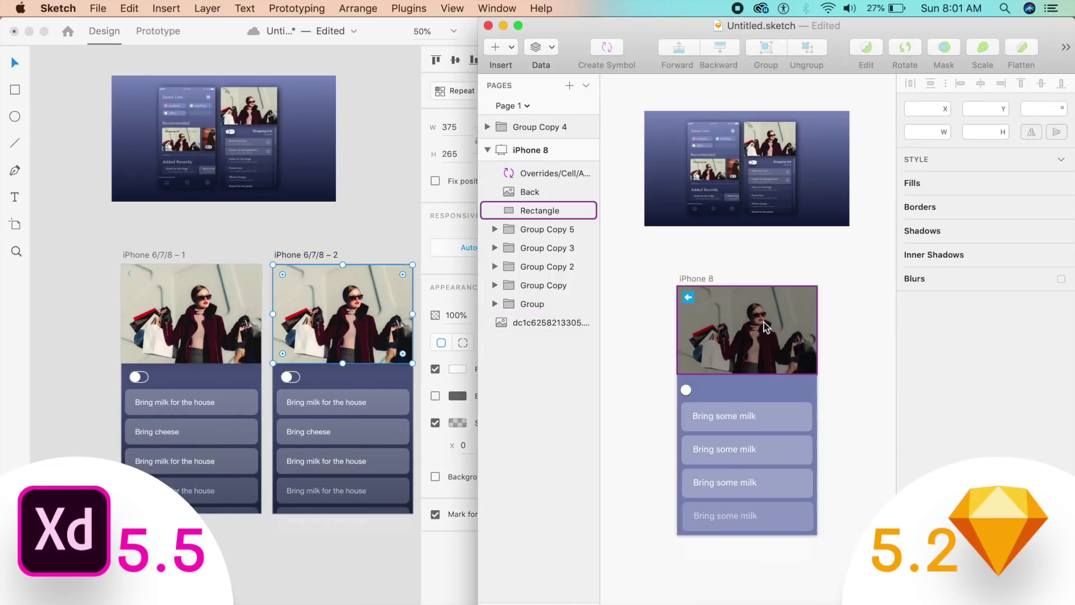
{"action": "scroll", "coordinate": [690, 299], "scroll_direction": "right", "scroll_amount": 2}
{"action": "left_click_drag", "start_coordinate": [654, 281], "coordinate": [821, 282]}
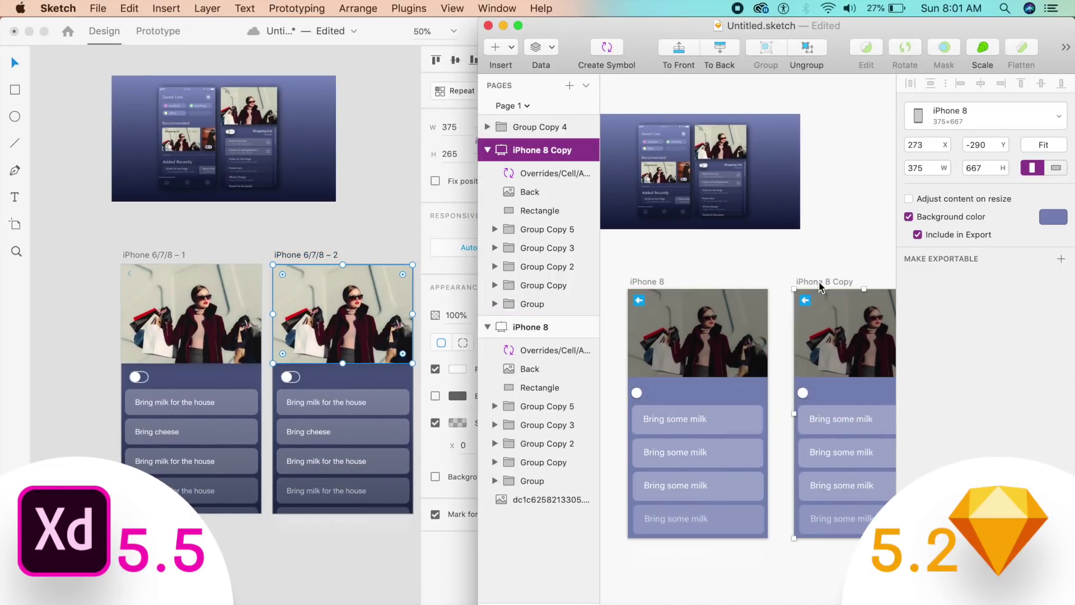
- Delete all the "Bring some milk" rows below the switch on the duplicated iPhone 8 artboard
{"action": "left_click", "coordinate": [744, 551]}
{"action": "left_click_drag", "start_coordinate": [776, 581], "coordinate": [678, 411]}
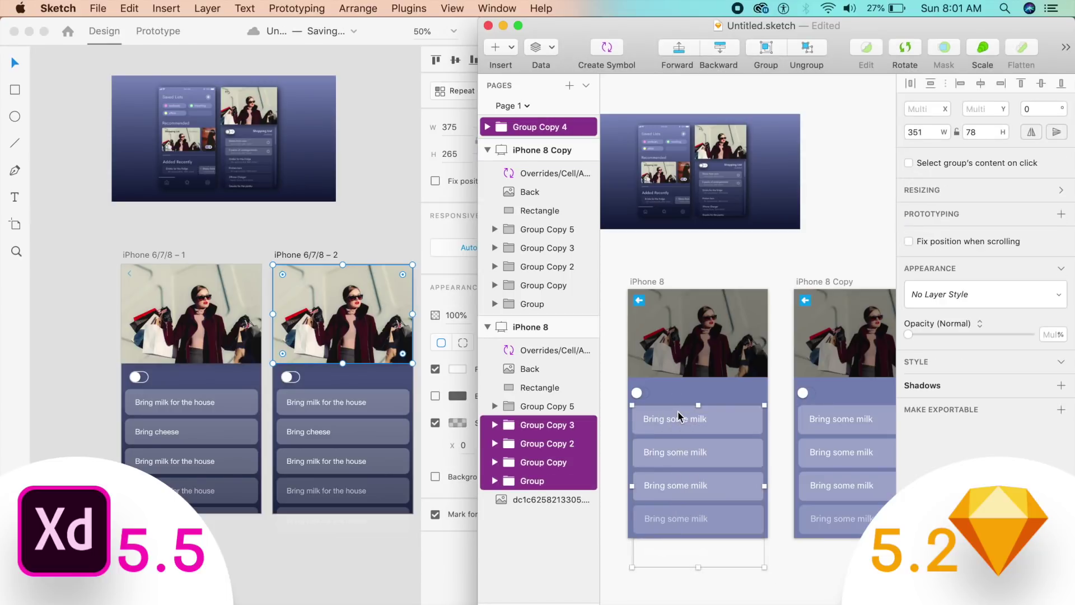
{"action": "left_click", "coordinate": [824, 527]}
{"action": "scroll", "coordinate": [819, 530], "scroll_direction": "down", "scroll_amount": 3}
{"action": "scroll", "coordinate": [728, 500], "scroll_direction": "up", "scroll_amount": 3}
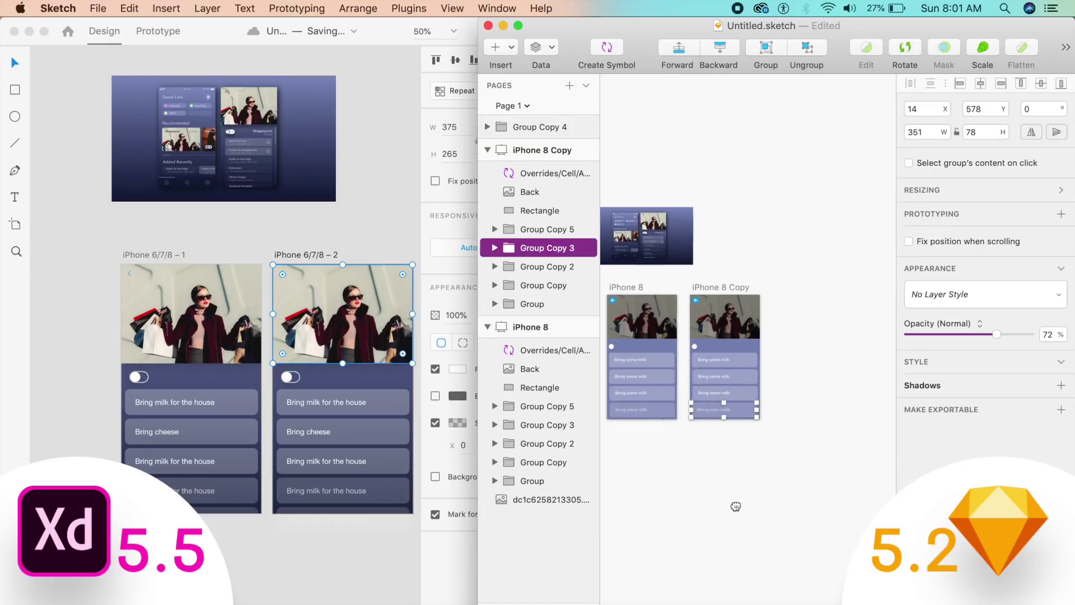
{"action": "left_click_drag", "start_coordinate": [727, 499], "coordinate": [698, 359]}
{"action": "key", "text": "Delete"}
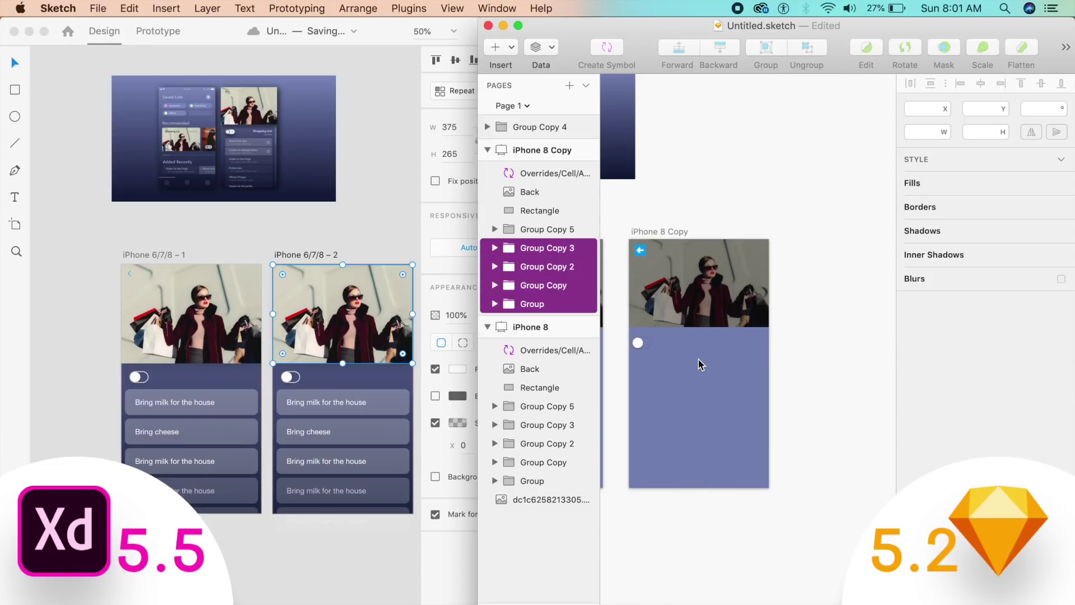
- Switch to Adobe XD and delete all the list rows below the switch on the iPhone 6/7/8 – 2 artboard
{"action": "left_click", "coordinate": [409, 559]}
{"action": "left_click_drag", "start_coordinate": [405, 555], "coordinate": [362, 401]}
{"action": "key", "text": "Delete"}
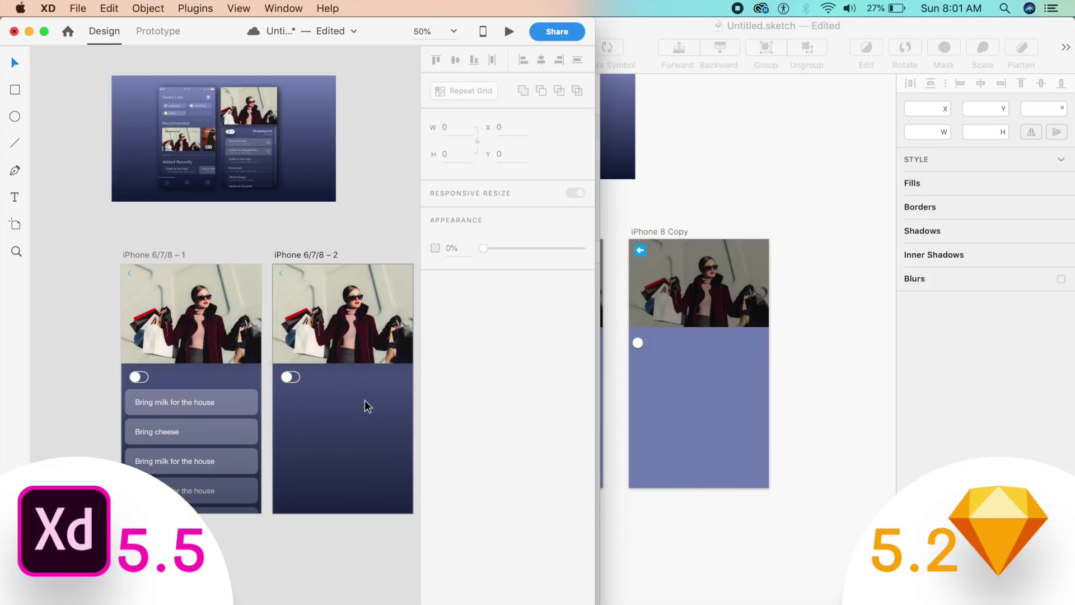
- Link iPhone 6/7/8 – 1 to iPhone 6/7/8 – 2 with a Slide Left tap transition that preserves the scroll position
{"action": "left_click", "coordinate": [159, 256]}
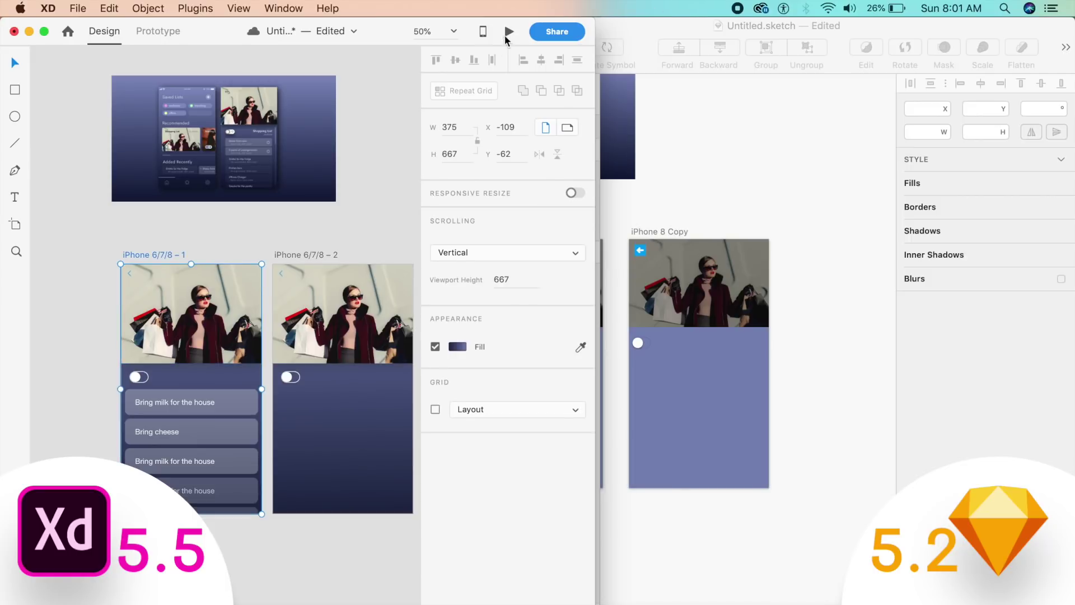
{"action": "left_click", "coordinate": [149, 30]}
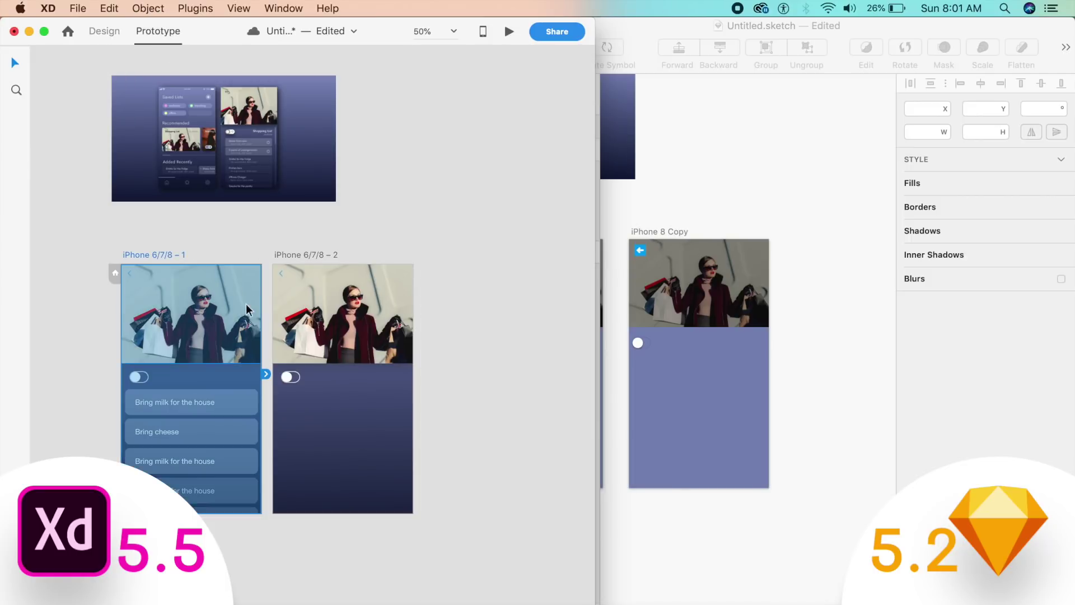
{"action": "left_click_drag", "start_coordinate": [267, 374], "coordinate": [301, 377]}
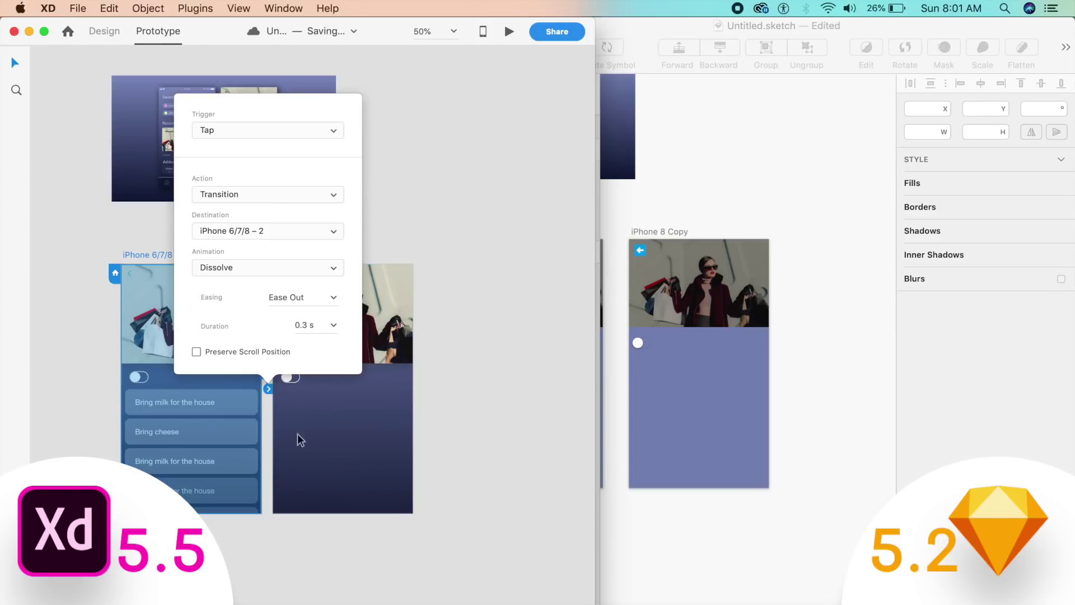
{"action": "left_click", "coordinate": [323, 194]}
{"action": "left_click", "coordinate": [321, 194]}
{"action": "left_click", "coordinate": [286, 267]}
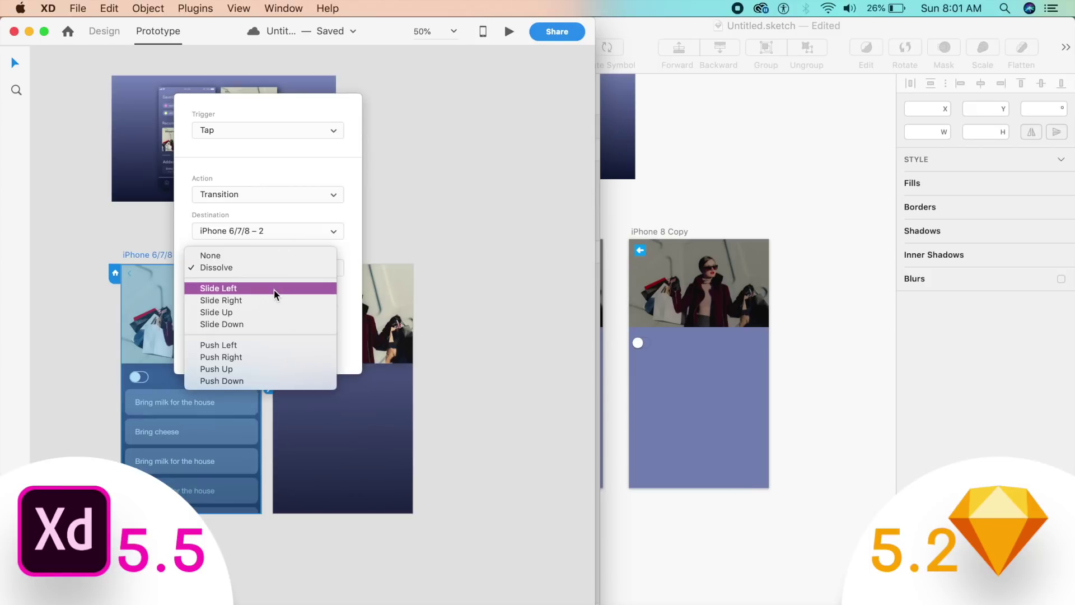
{"action": "left_click", "coordinate": [274, 289]}
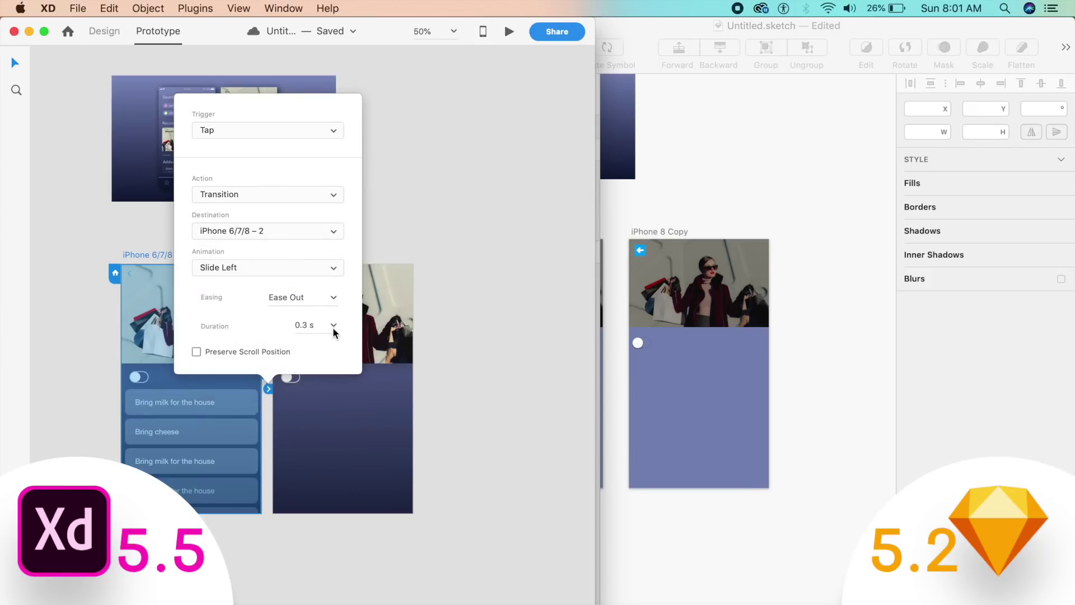
{"action": "left_click", "coordinate": [263, 351]}
{"action": "left_click", "coordinate": [408, 194]}
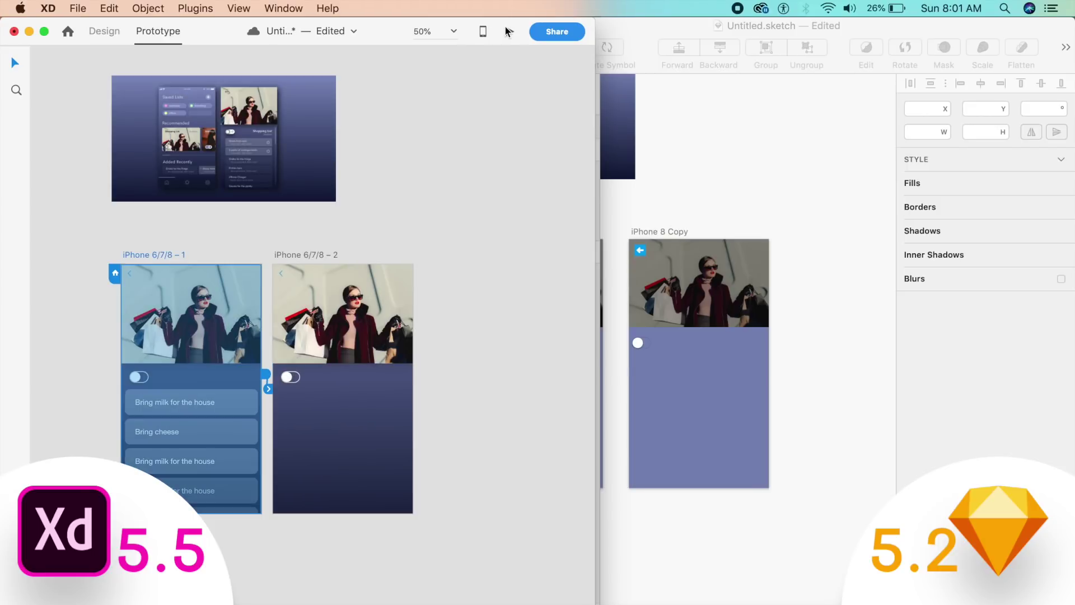
- Preview the prototype, trigger the transition to the second artboard, and close the preview
{"action": "left_click", "coordinate": [501, 31]}
{"action": "left_click", "coordinate": [419, 435]}
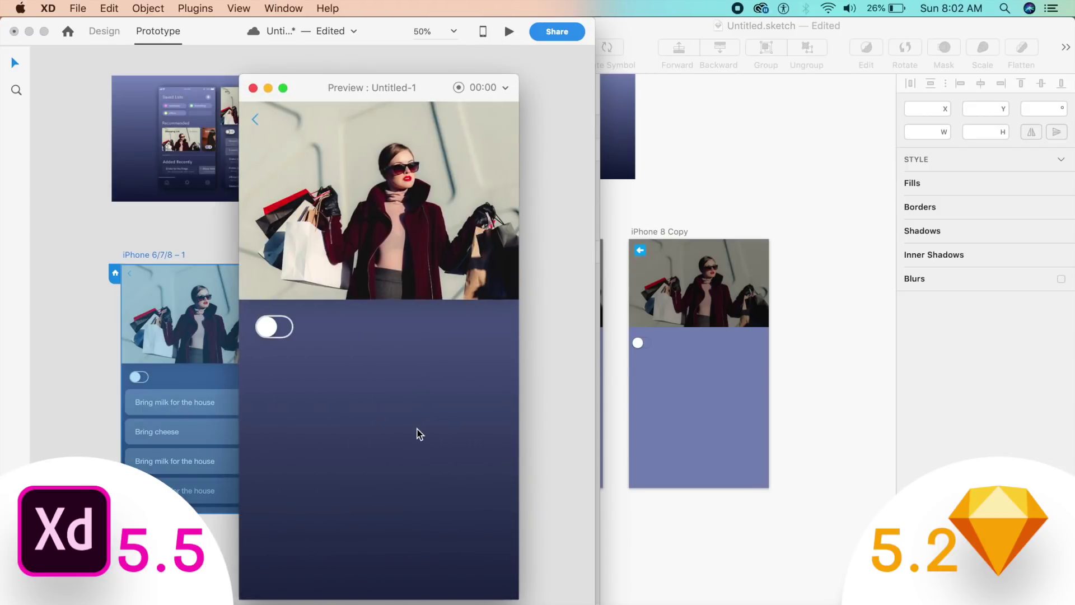
{"action": "left_click", "coordinate": [253, 88]}
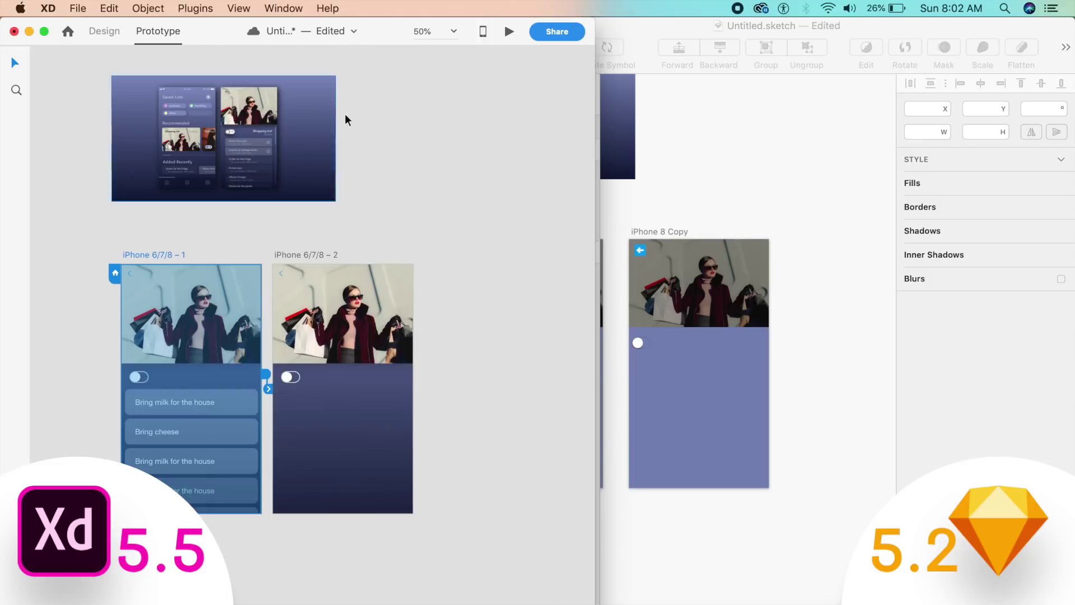
- Switch to Sketch and link the photo rectangle on the iPhone 8 artboard to the iPhone 8 Copy artboard
{"action": "left_click", "coordinate": [810, 171]}
{"action": "left_click", "coordinate": [676, 232]}
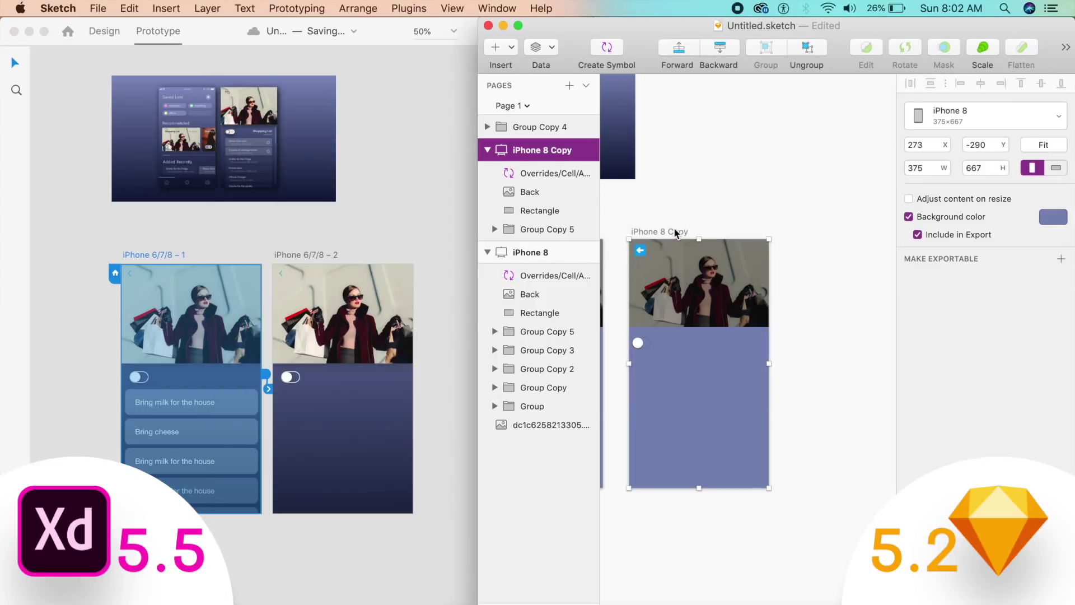
{"action": "mouse_move", "coordinate": [667, 224]}
{"action": "left_mouse_down"}
{"action": "mouse_move", "coordinate": [805, 199]}
{"action": "mouse_move", "coordinate": [745, 199]}
{"action": "left_mouse_up"}
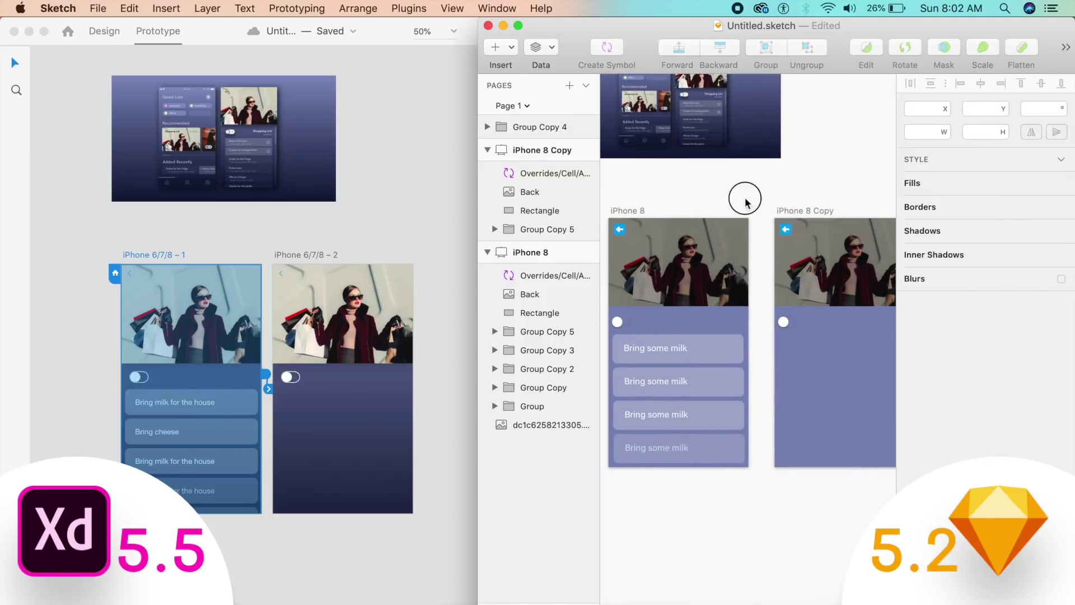
{"action": "left_click", "coordinate": [636, 212]}
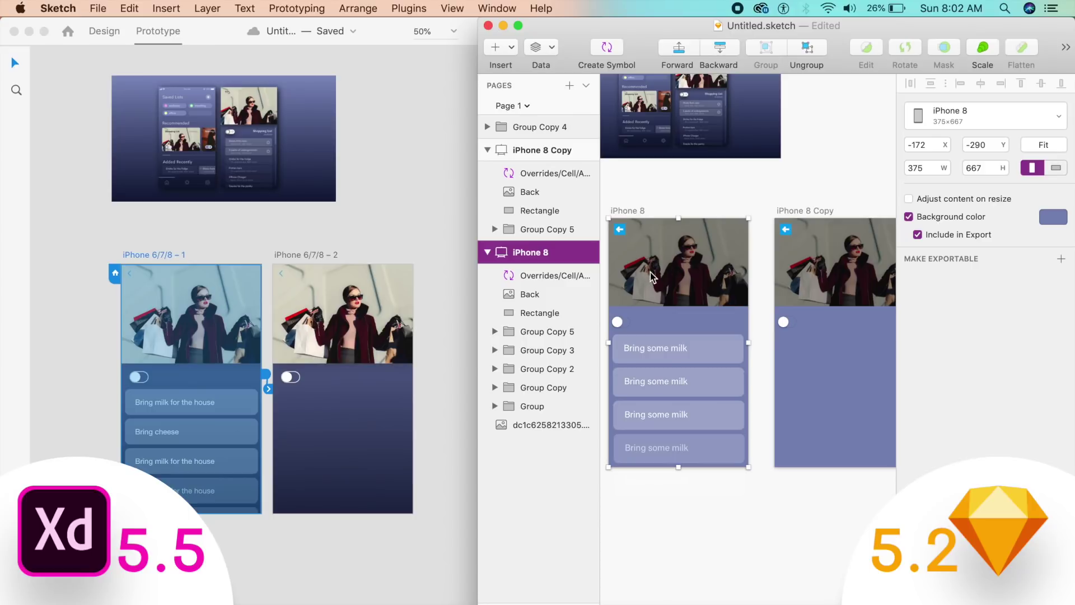
{"action": "left_click", "coordinate": [682, 267]}
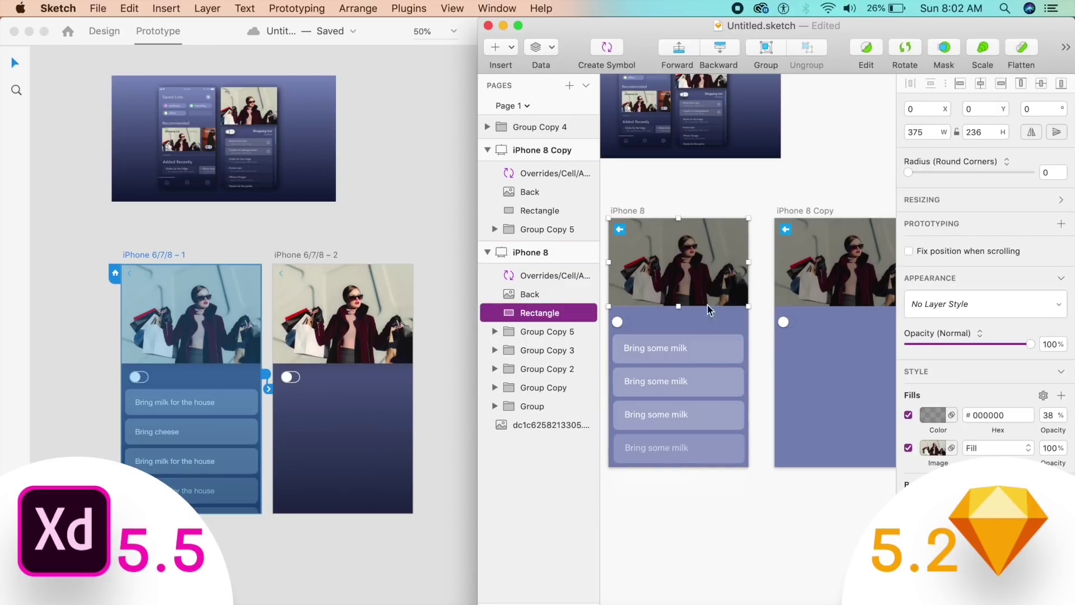
{"action": "left_click", "coordinate": [951, 223]}
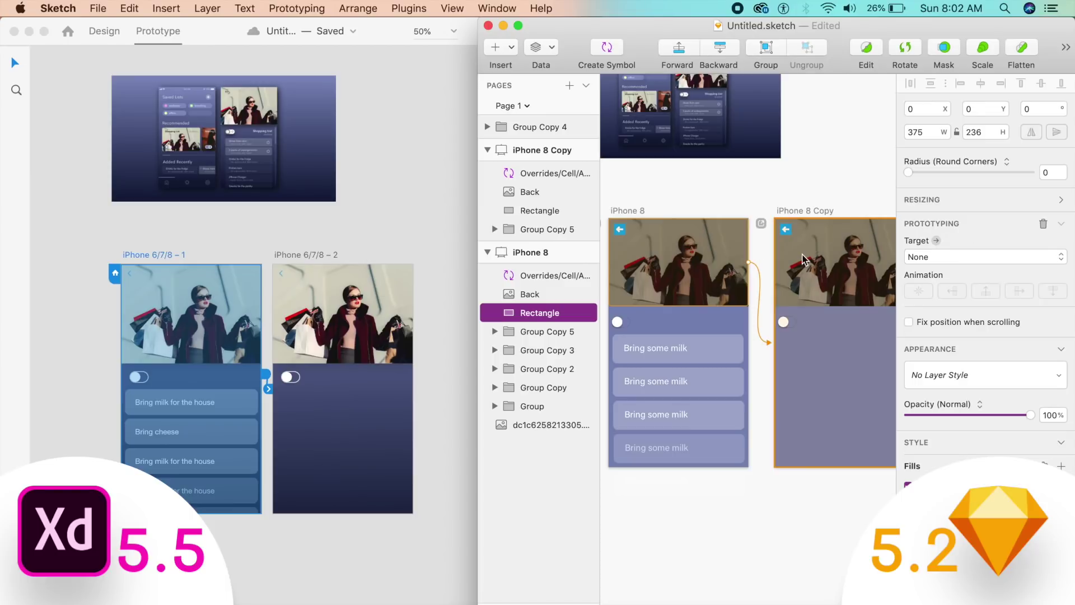
{"action": "left_click", "coordinate": [844, 332]}
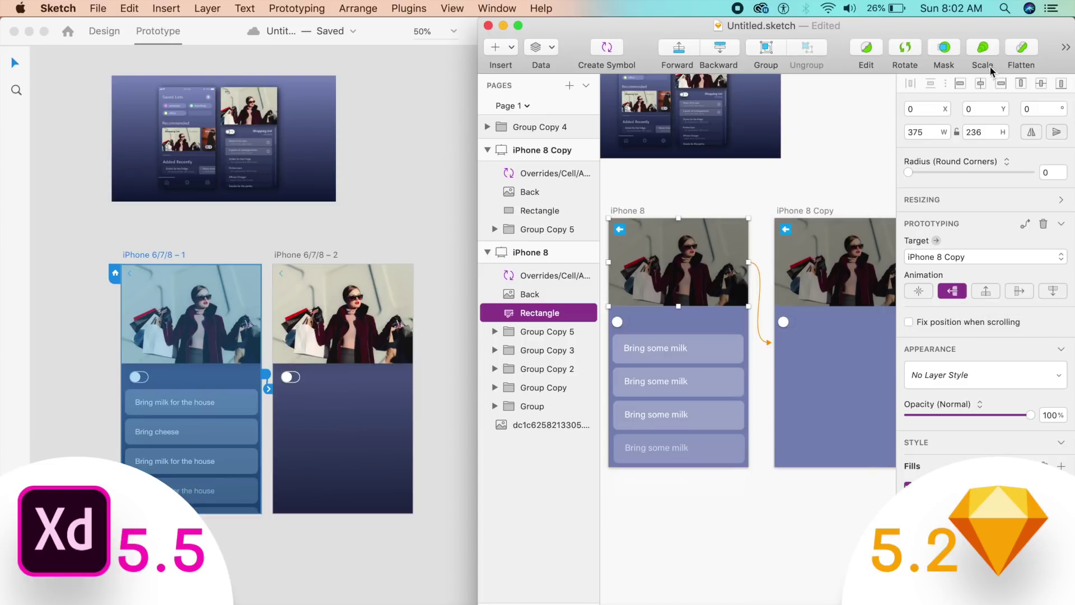
- Preview the iPhone 8 prototype, follow the photo's link to the copied artboard, and close the preview
{"action": "left_click", "coordinate": [1065, 48]}
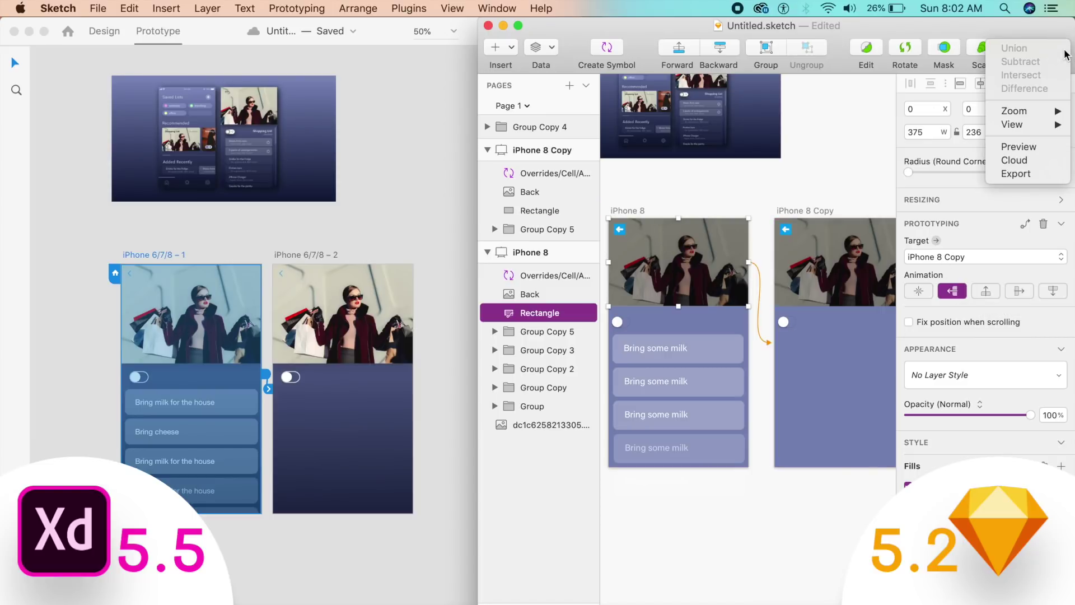
{"action": "left_click", "coordinate": [1033, 149]}
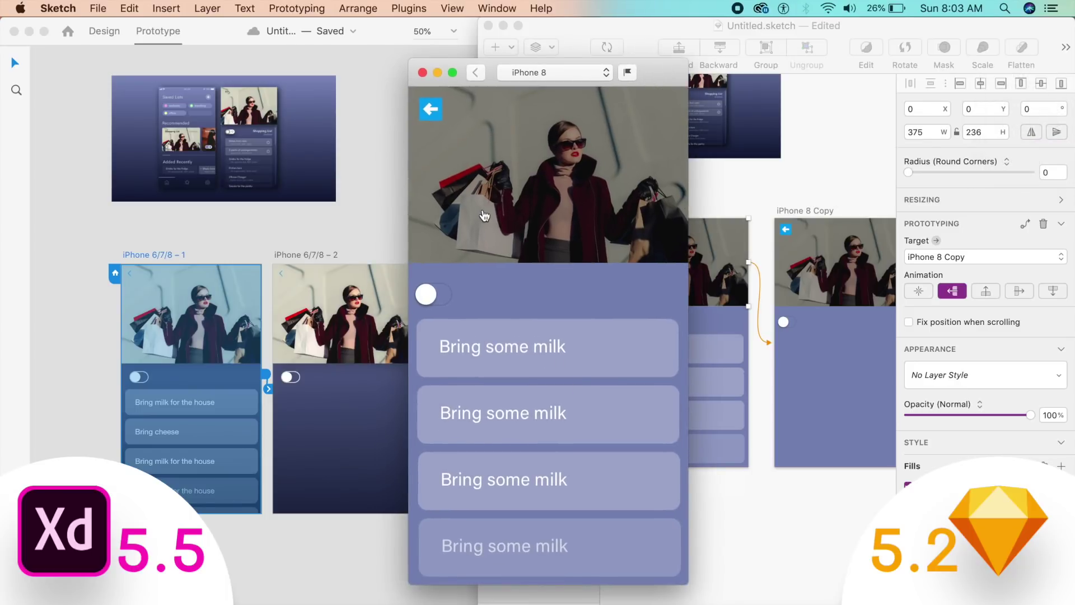
{"action": "left_click", "coordinate": [546, 222]}
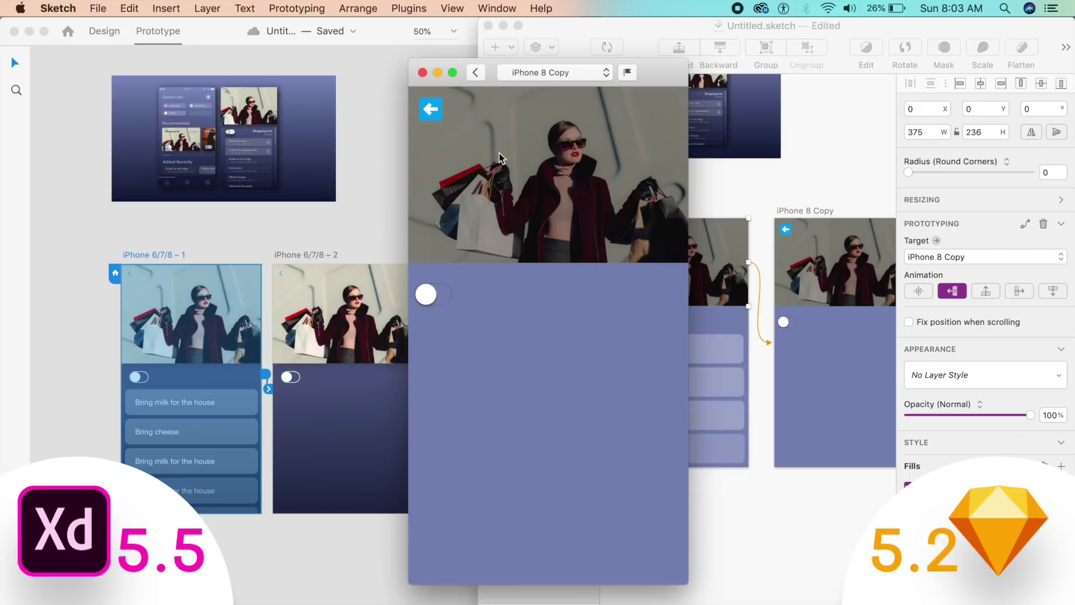
{"action": "left_click", "coordinate": [423, 73]}
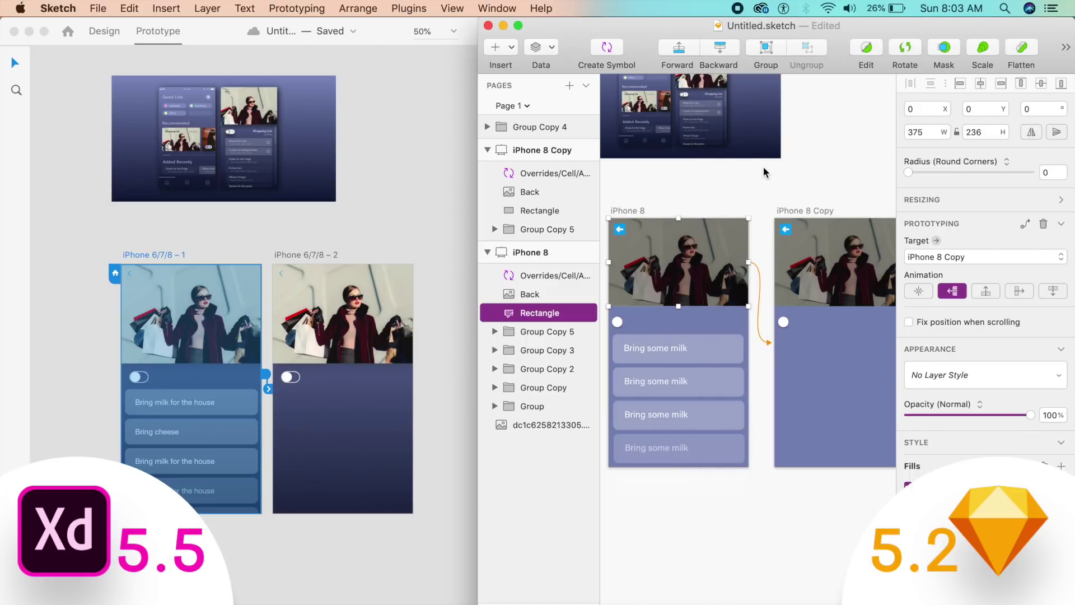
- Switch to Adobe XD and review the interaction settings of the link between the two iPhone 6/7/8 artboards
{"action": "left_click", "coordinate": [403, 227]}
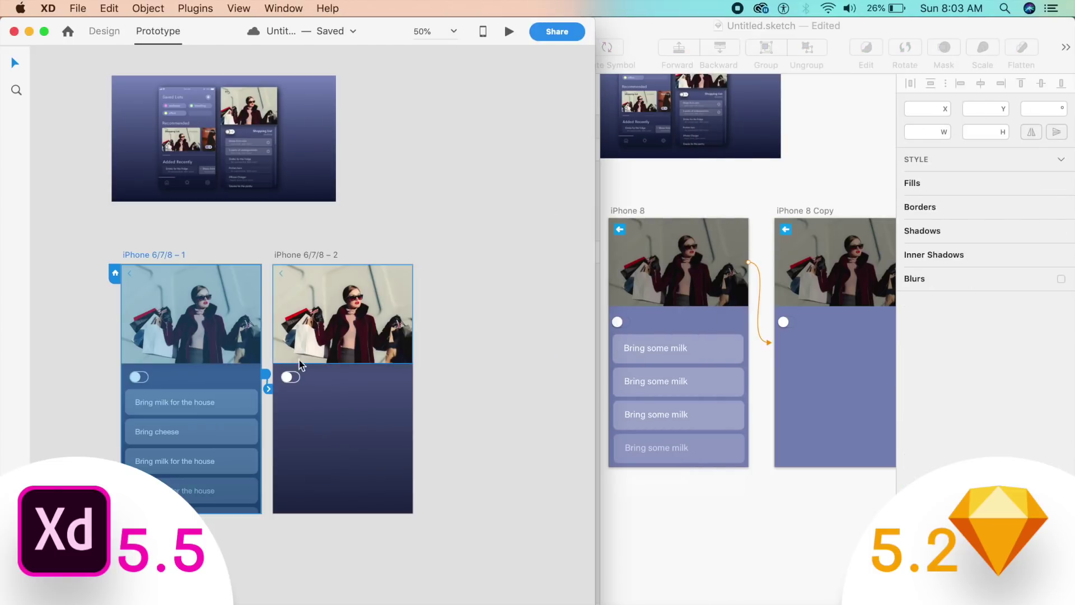
{"action": "left_click", "coordinate": [269, 389]}
{"action": "left_click", "coordinate": [490, 290]}
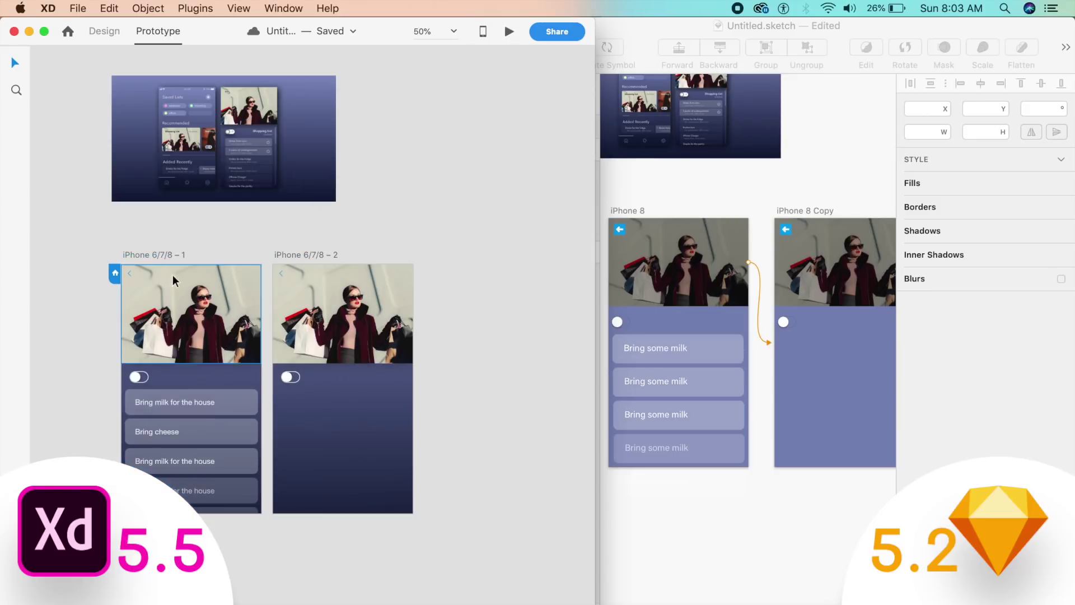
{"action": "left_click", "coordinate": [174, 255]}
{"action": "left_click", "coordinate": [268, 390]}
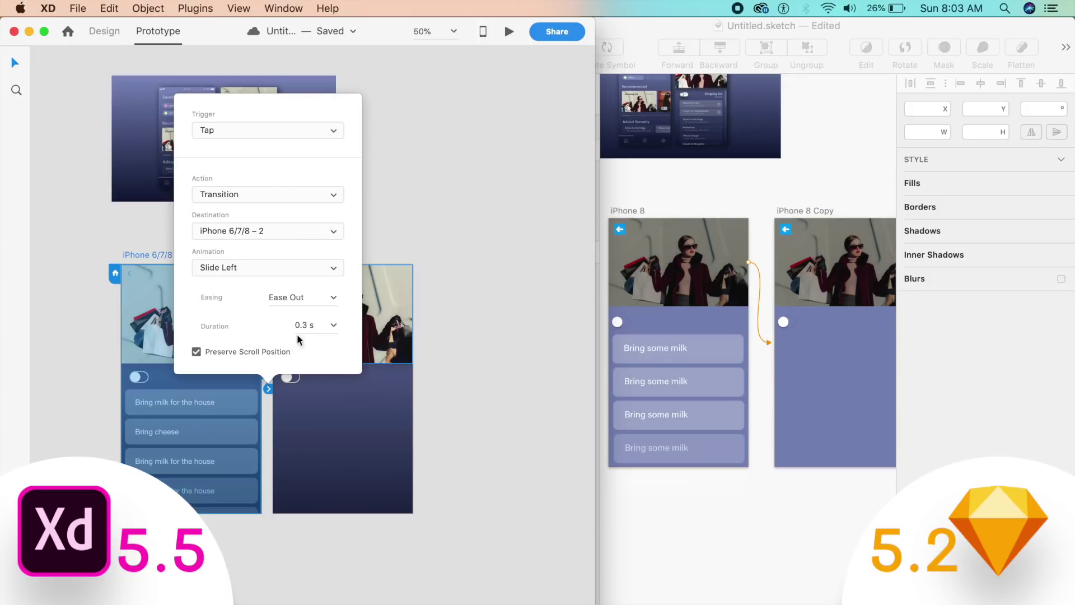
{"action": "left_click", "coordinate": [485, 358]}
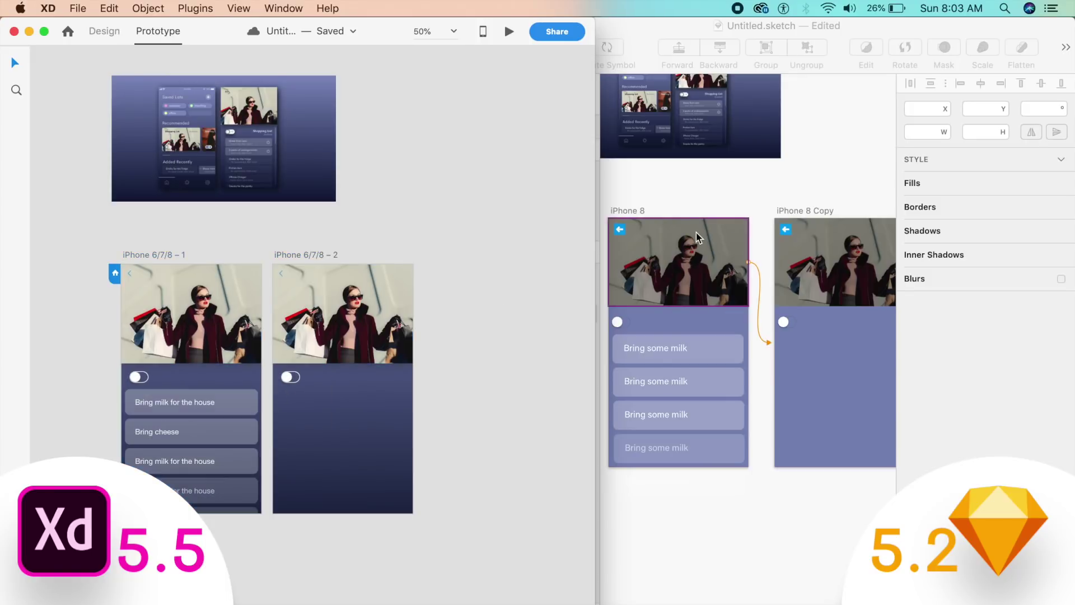
- Inspect the iPhone 8 photo's prototyping settings in Sketch, then the prototype handles of both artboard photos in Adobe XD
{"action": "left_click", "coordinate": [725, 293]}
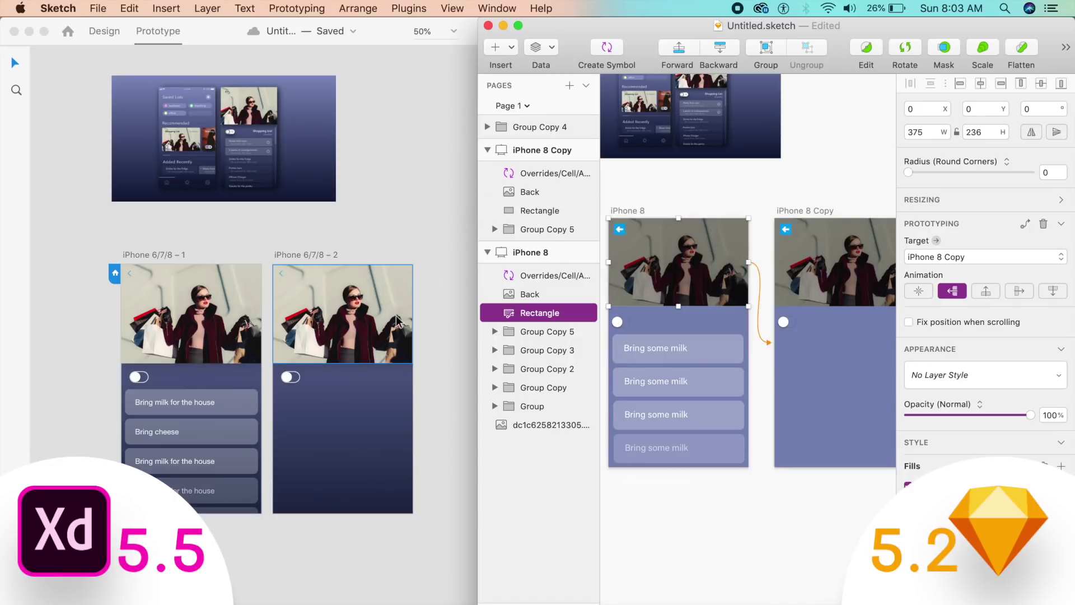
{"action": "left_click", "coordinate": [319, 314]}
{"action": "left_click", "coordinate": [191, 314]}
{"action": "left_click", "coordinate": [344, 339]}
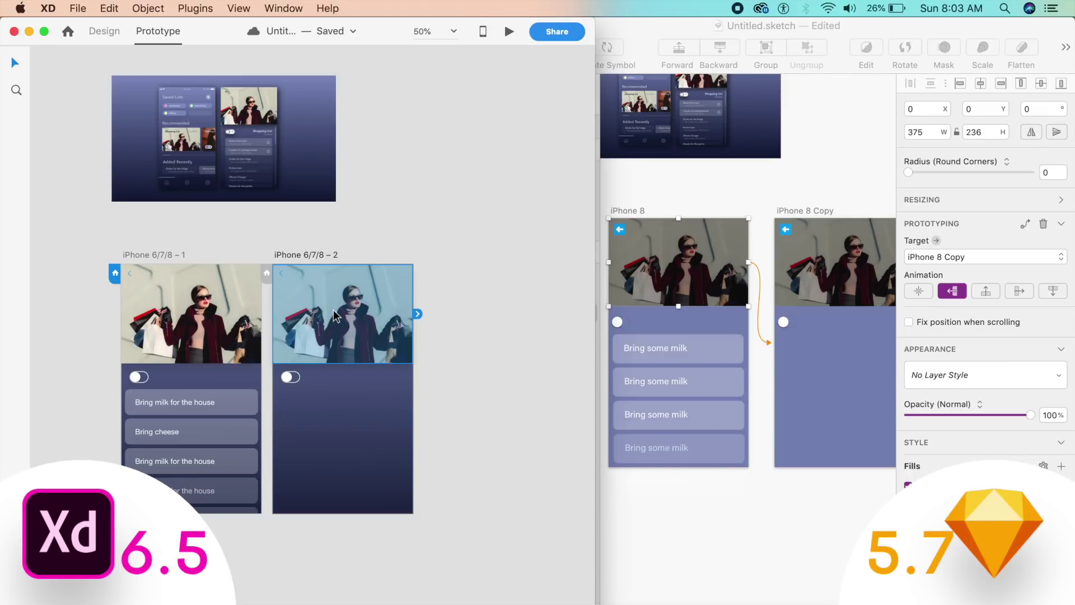
- Return to Design mode, review the Web Export plugin's options for the iPhone 6/7/8 – 1 artboard, and close the dialog without exporting
{"action": "left_click", "coordinate": [469, 184]}
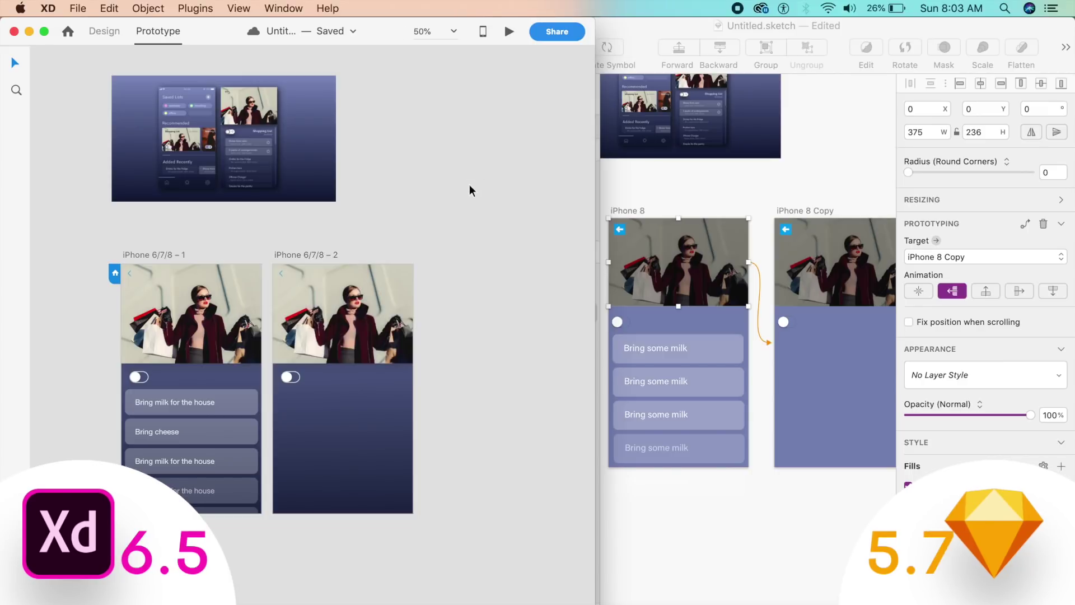
{"action": "scroll", "coordinate": [167, 207], "scroll_direction": "left", "scroll_amount": 3}
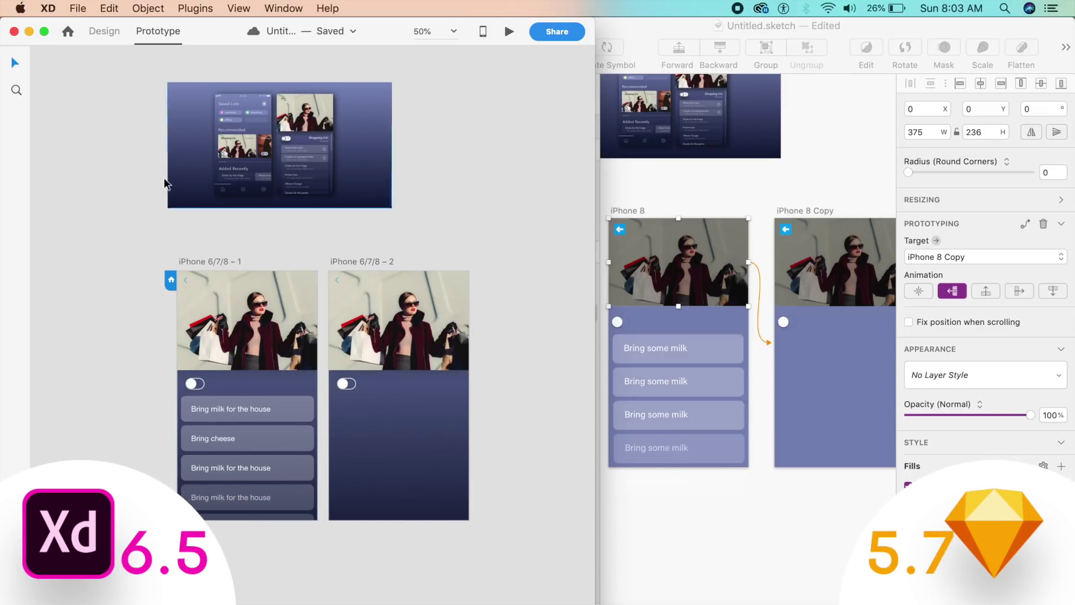
{"action": "left_click", "coordinate": [105, 30]}
{"action": "left_click", "coordinate": [214, 262]}
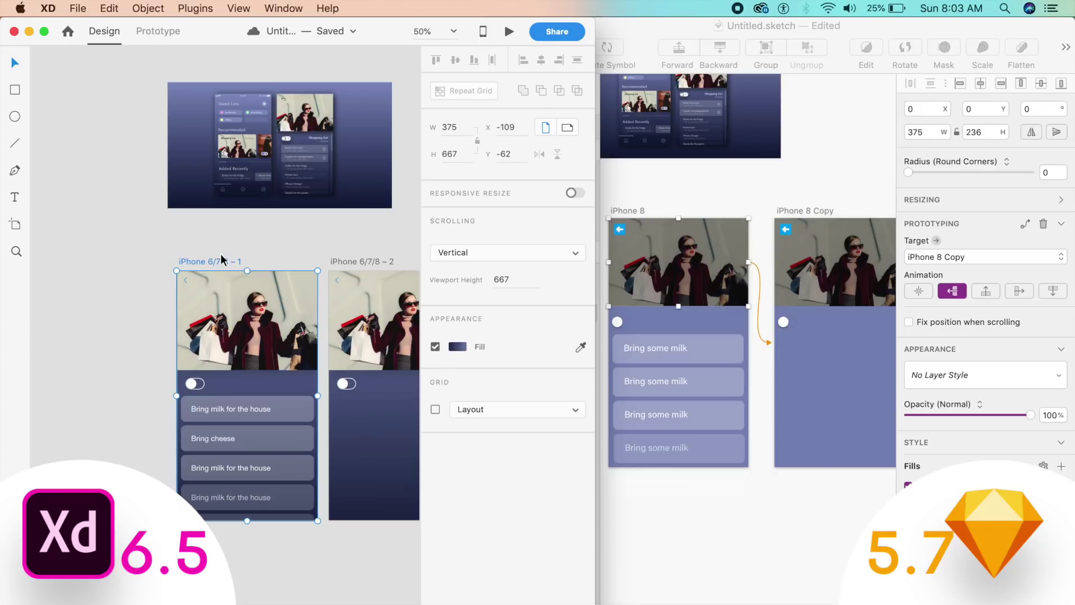
{"action": "left_click", "coordinate": [181, 8]}
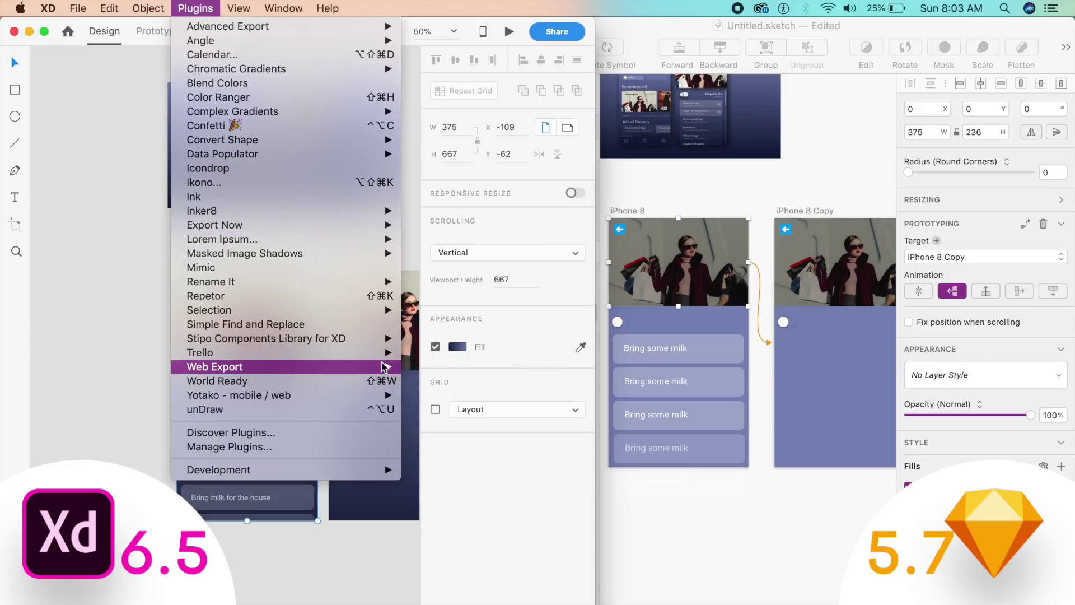
{"action": "mouse_move", "coordinate": [363, 373]}
{"action": "left_click", "coordinate": [419, 371]}
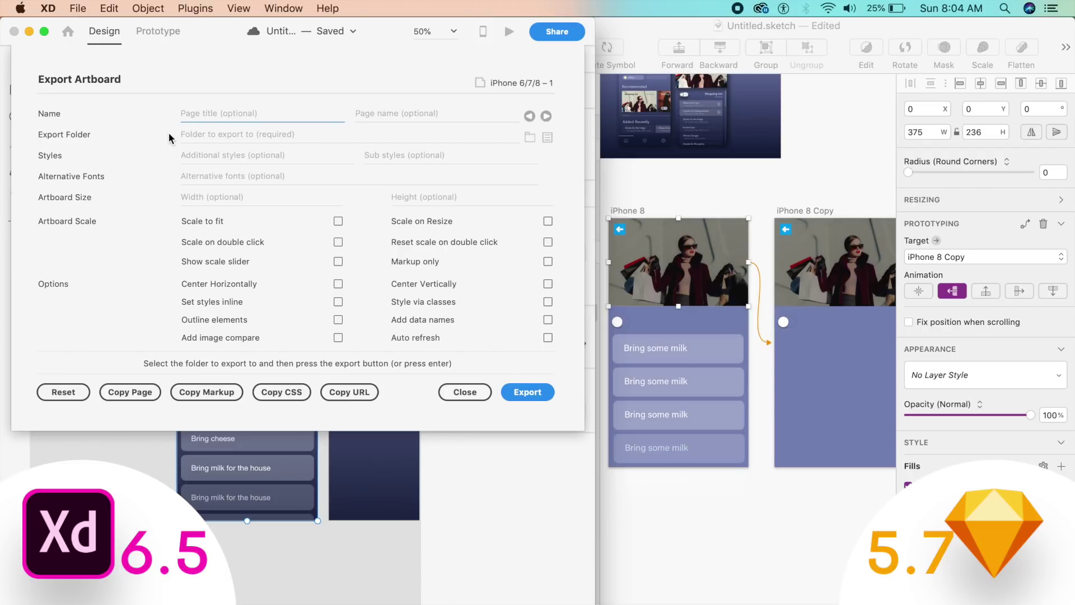
{"action": "left_click", "coordinate": [465, 393]}
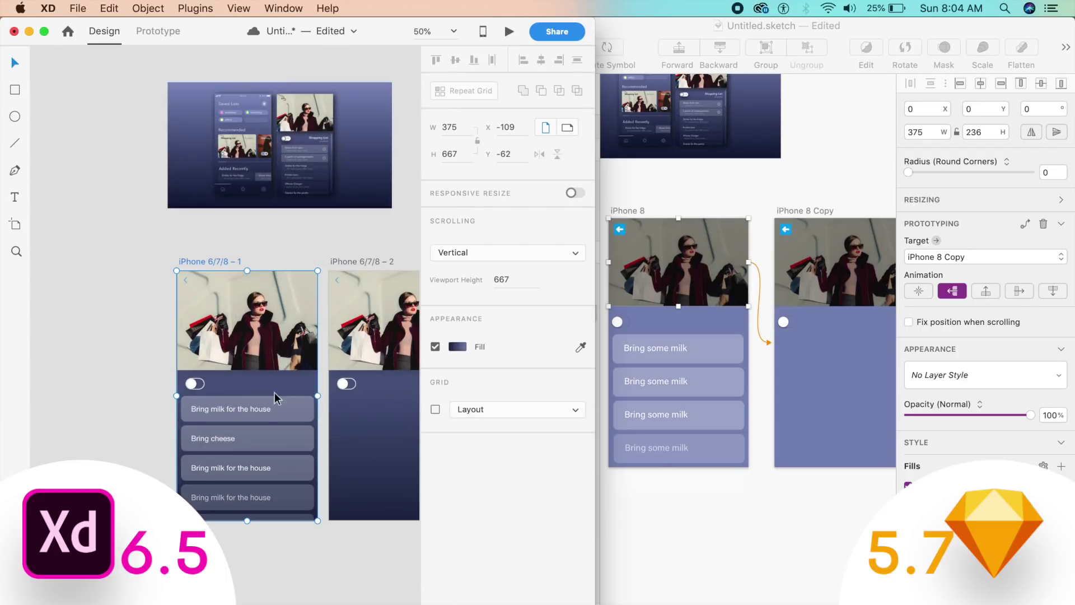
- Switch to Sketch, put the Safari window away, and select the iPhone 8 artboard
{"action": "left_click", "coordinate": [711, 519]}
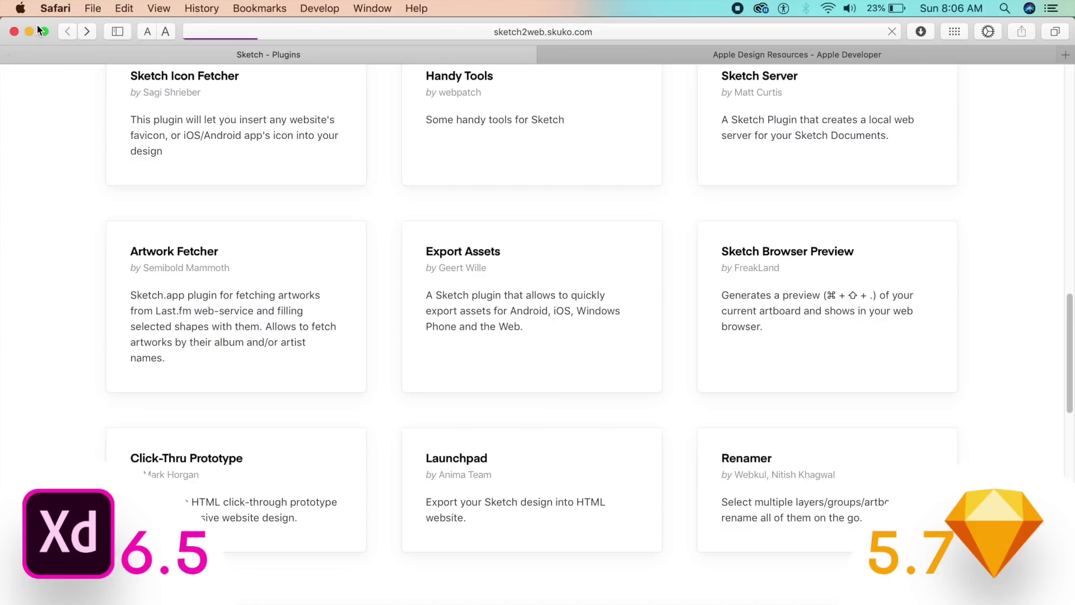
{"action": "left_click", "coordinate": [33, 32]}
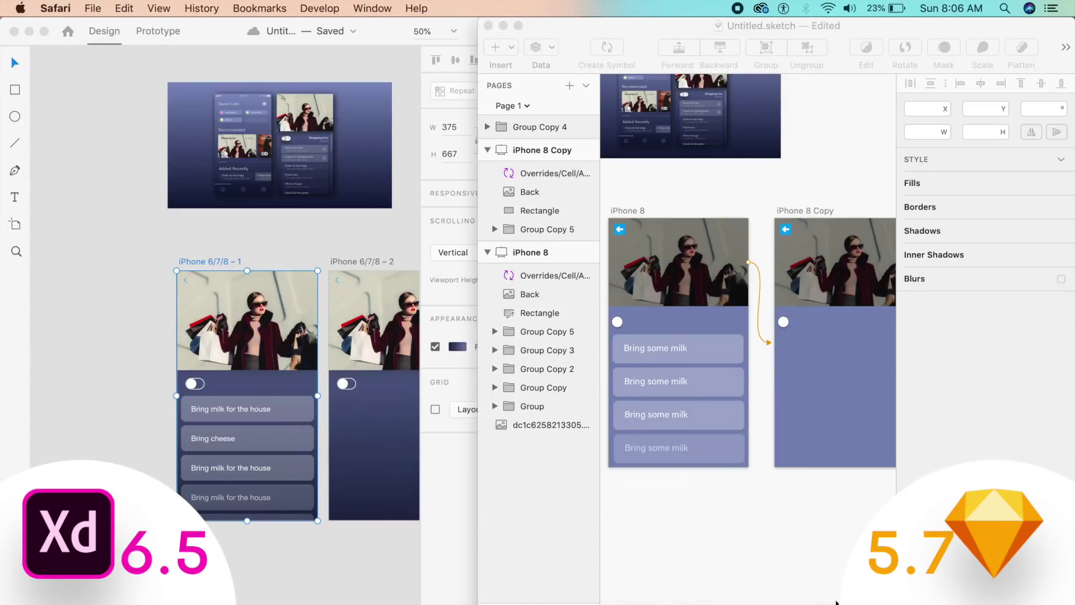
{"action": "left_click", "coordinate": [636, 212]}
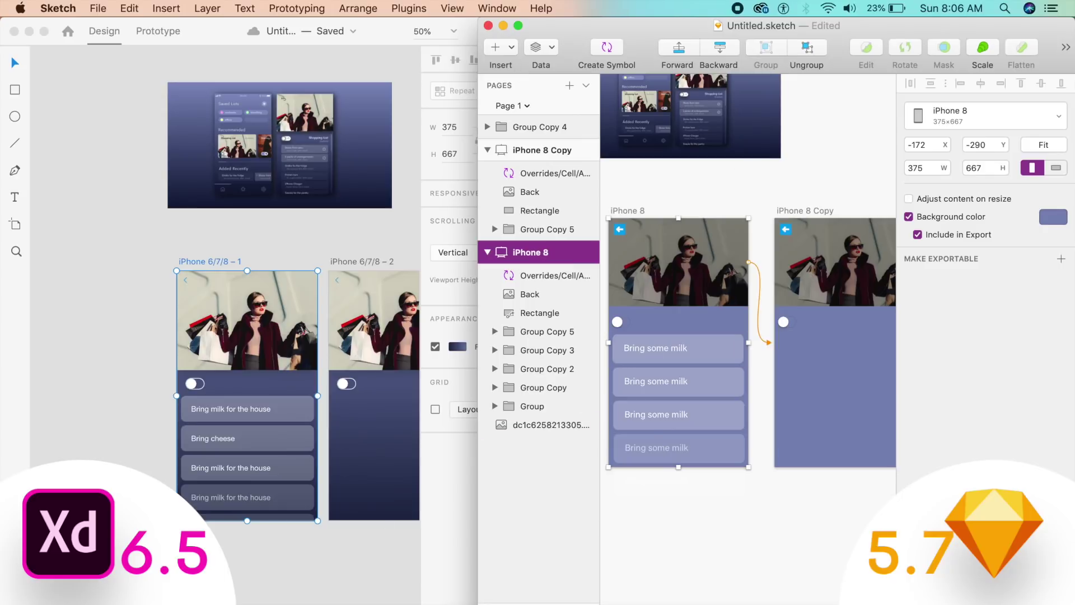
- Switch to Safari, search the Sketch plugins page for "web", and look through the matching plugins for web export tools
{"action": "key", "text": "super+Tab"}
{"action": "left_click", "coordinate": [68, 32]}
{"action": "scroll", "coordinate": [391, 314], "scroll_direction": "up", "scroll_amount": 3}
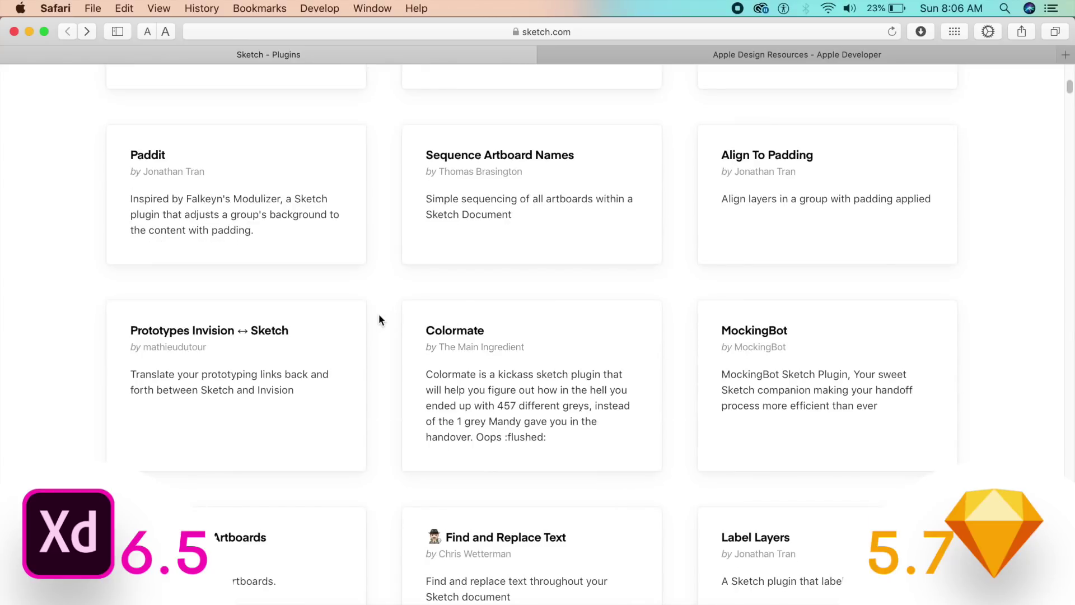
{"action": "scroll", "coordinate": [379, 317], "scroll_direction": "up", "scroll_amount": 5}
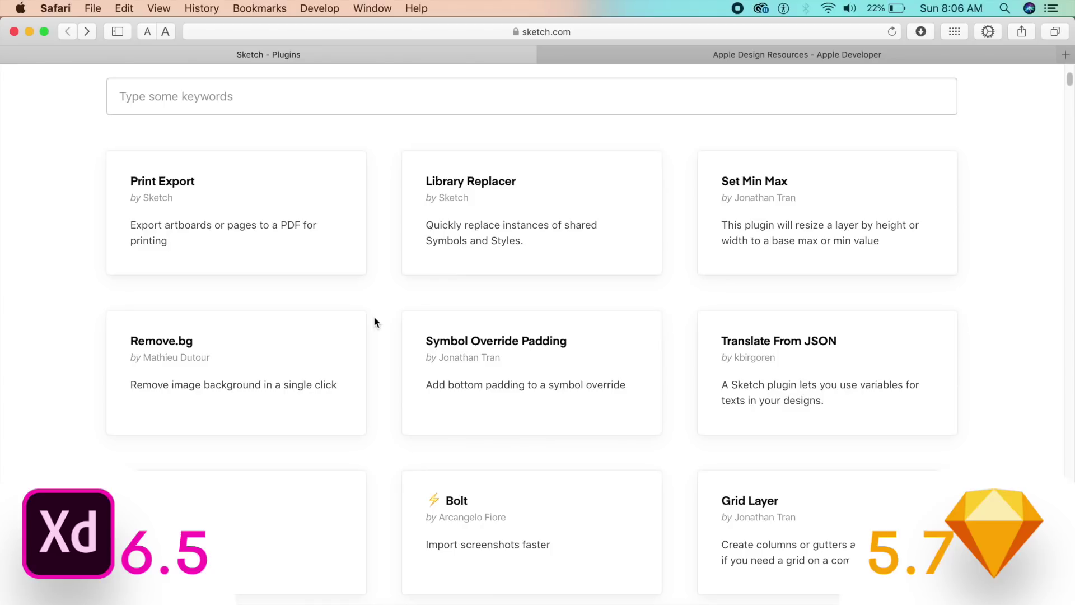
{"action": "left_click", "coordinate": [344, 102]}
{"action": "type", "text": "web"}
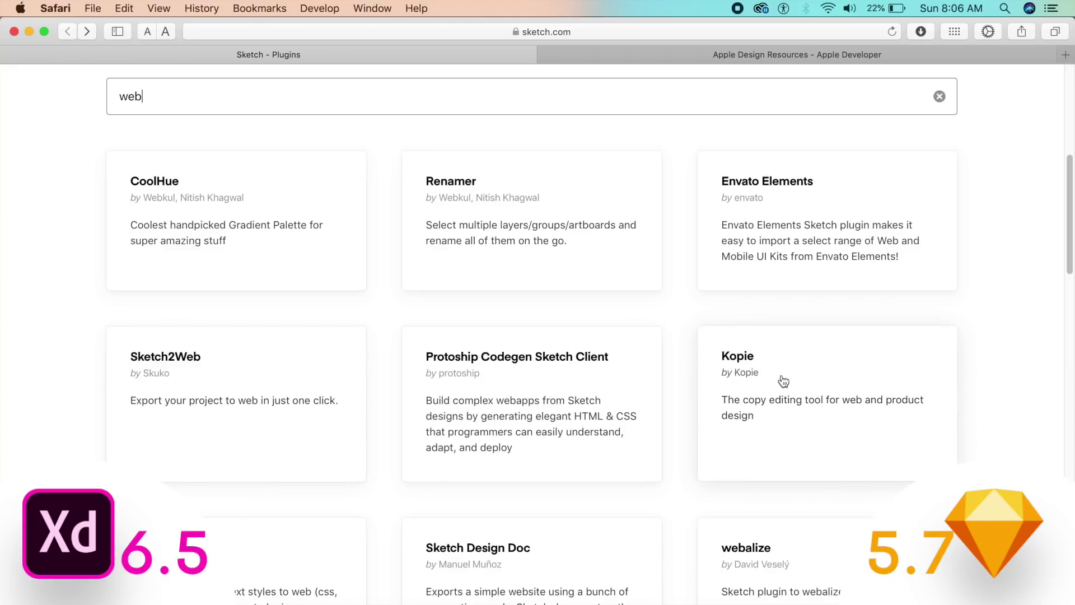
{"action": "scroll", "coordinate": [784, 381], "scroll_direction": "down", "scroll_amount": 5}
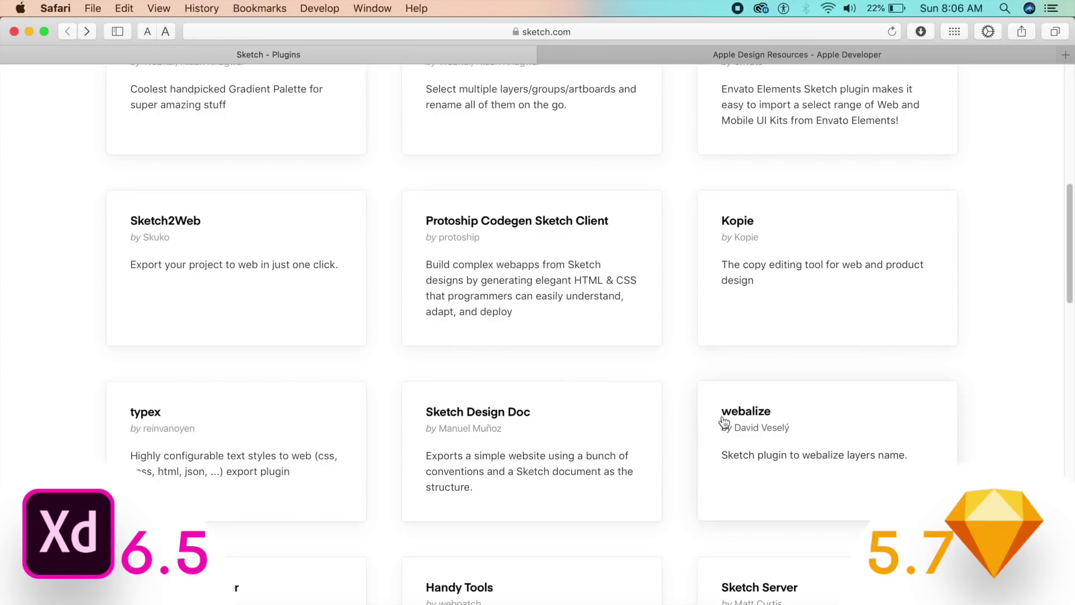
{"action": "scroll", "coordinate": [258, 384], "scroll_direction": "down", "scroll_amount": 15}
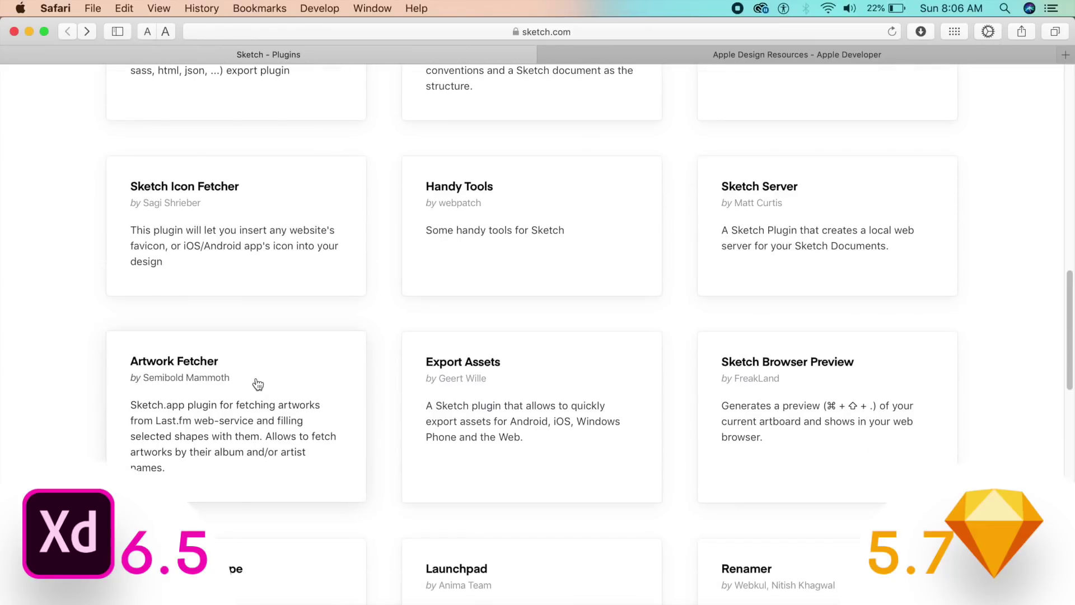
{"action": "scroll", "coordinate": [258, 384], "scroll_direction": "down", "scroll_amount": 3}
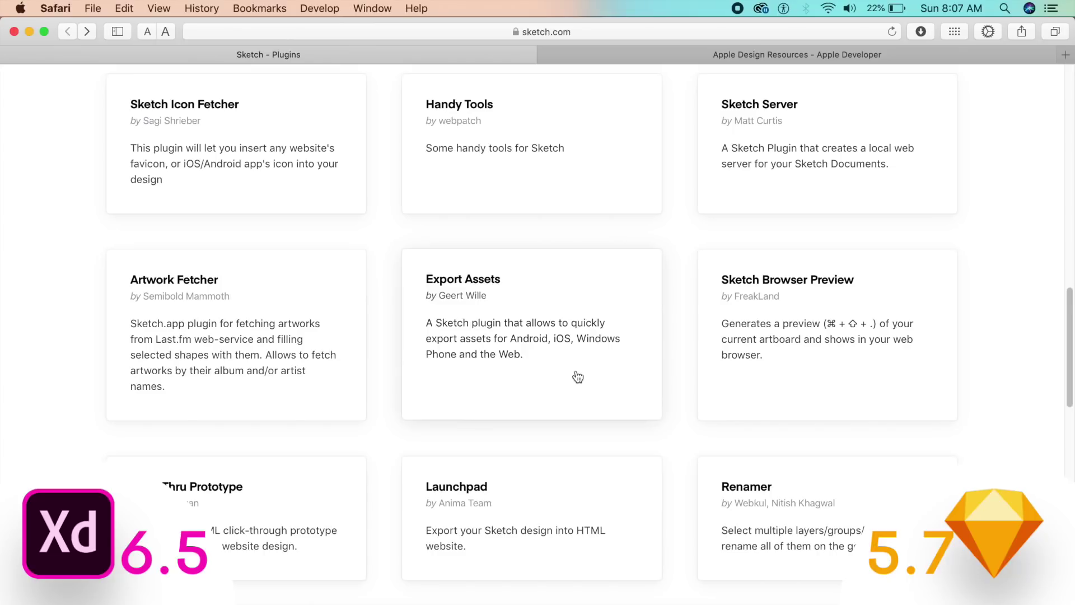
{"action": "scroll", "coordinate": [670, 305], "scroll_direction": "down", "scroll_amount": 10}
{"action": "scroll", "coordinate": [212, 311], "scroll_direction": "down", "scroll_amount": 3}
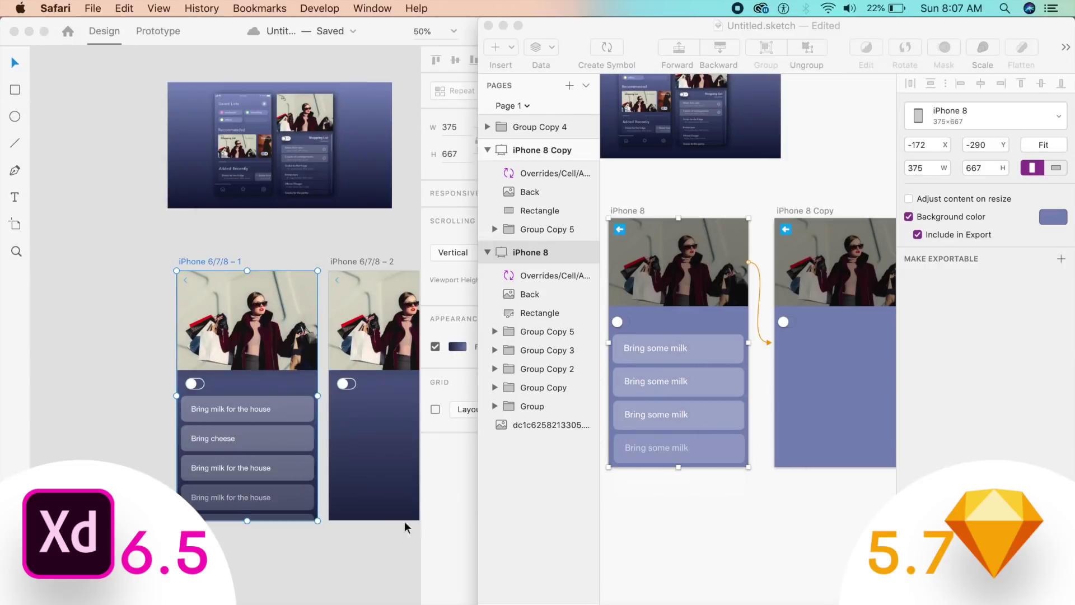
- Return to the Adobe XD document, then switch to Sketch and clear the artboard selection there
{"action": "left_click", "coordinate": [382, 522]}
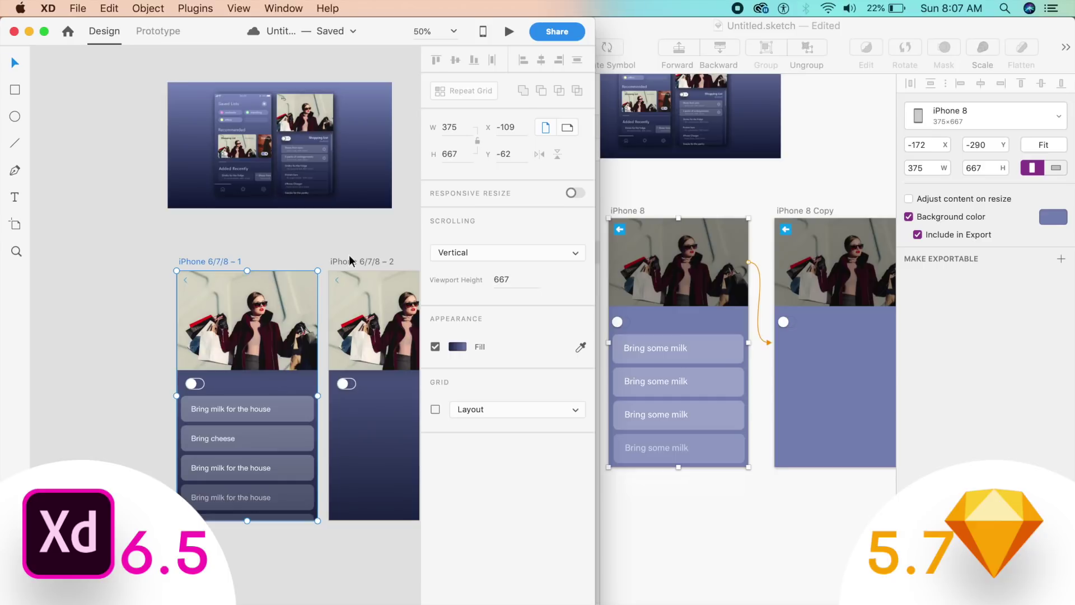
{"action": "left_click", "coordinate": [717, 503]}
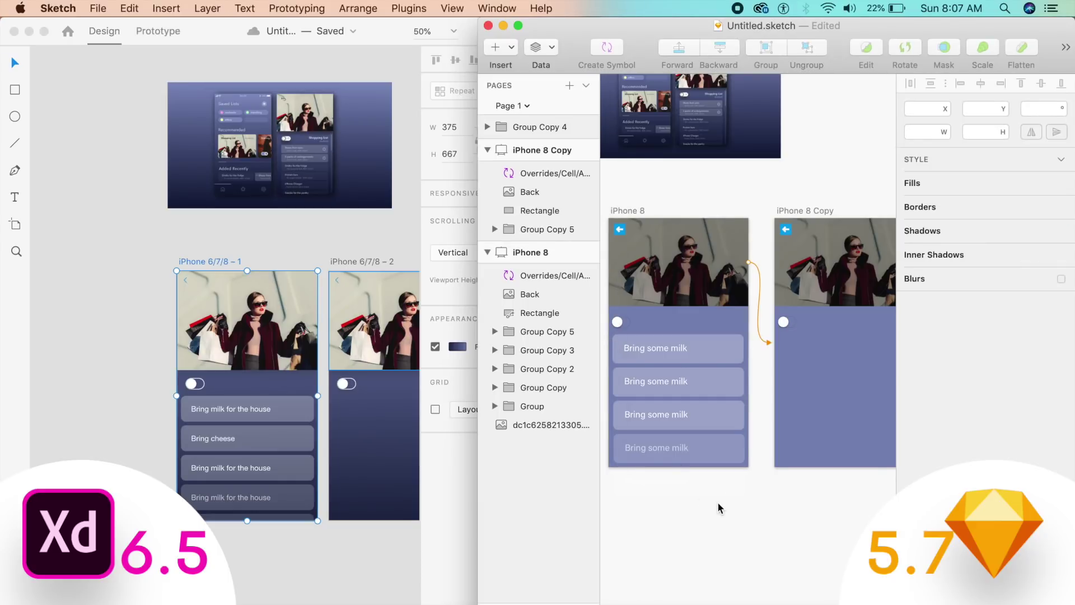